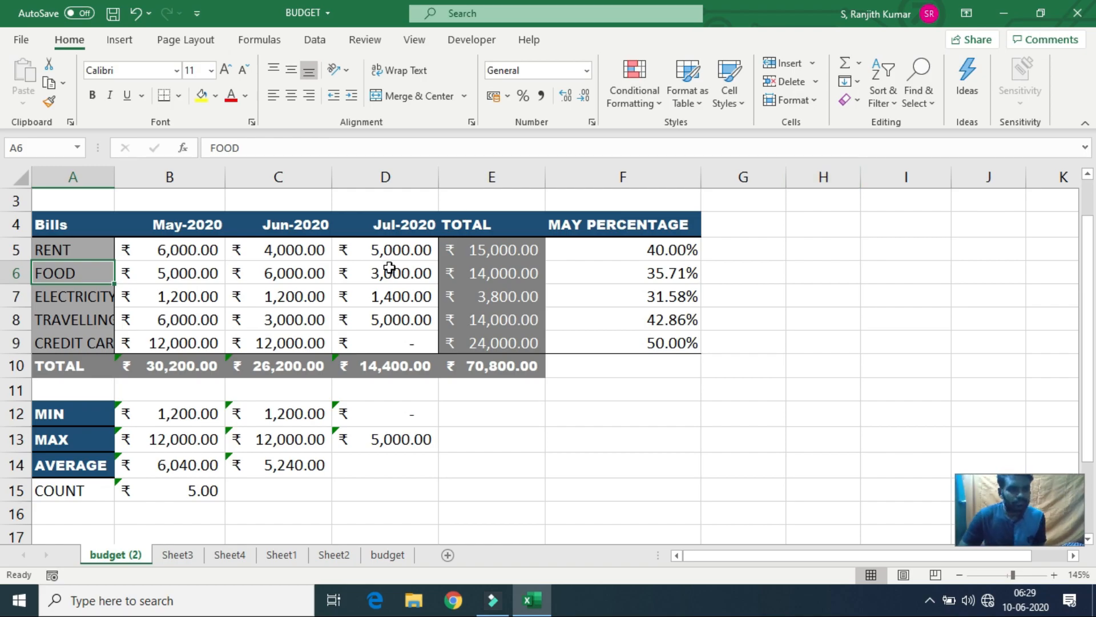
{"action": "left_click", "coordinate": [164, 251]}
{"action": "left_click", "coordinate": [79, 226]}
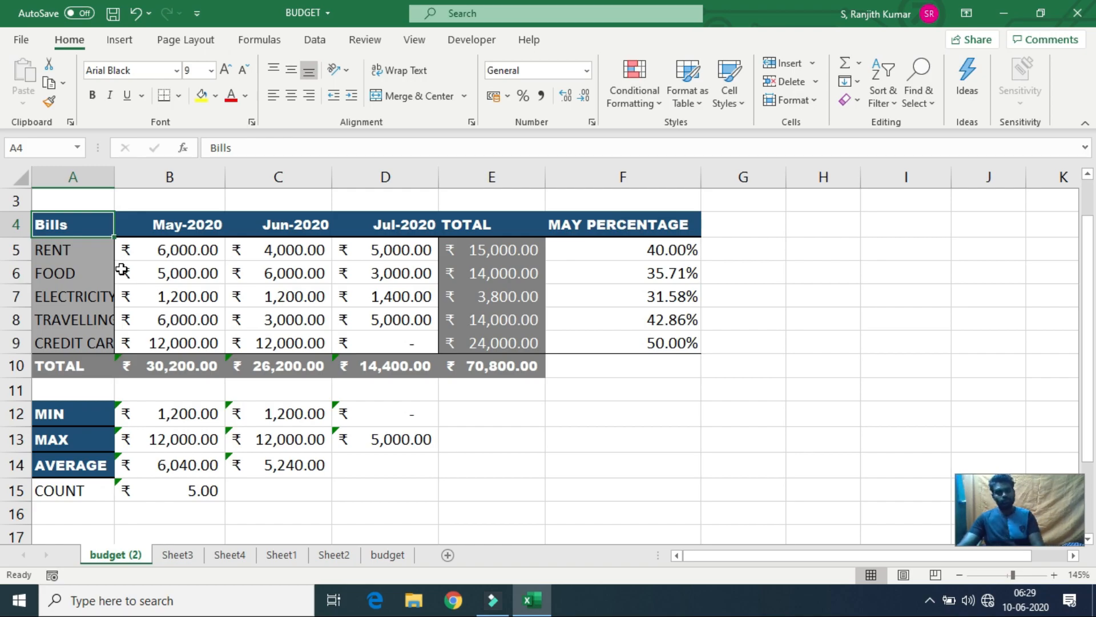
{"action": "left_click", "coordinate": [197, 298]}
{"action": "left_click_drag", "start_coordinate": [74, 229], "coordinate": [572, 219]}
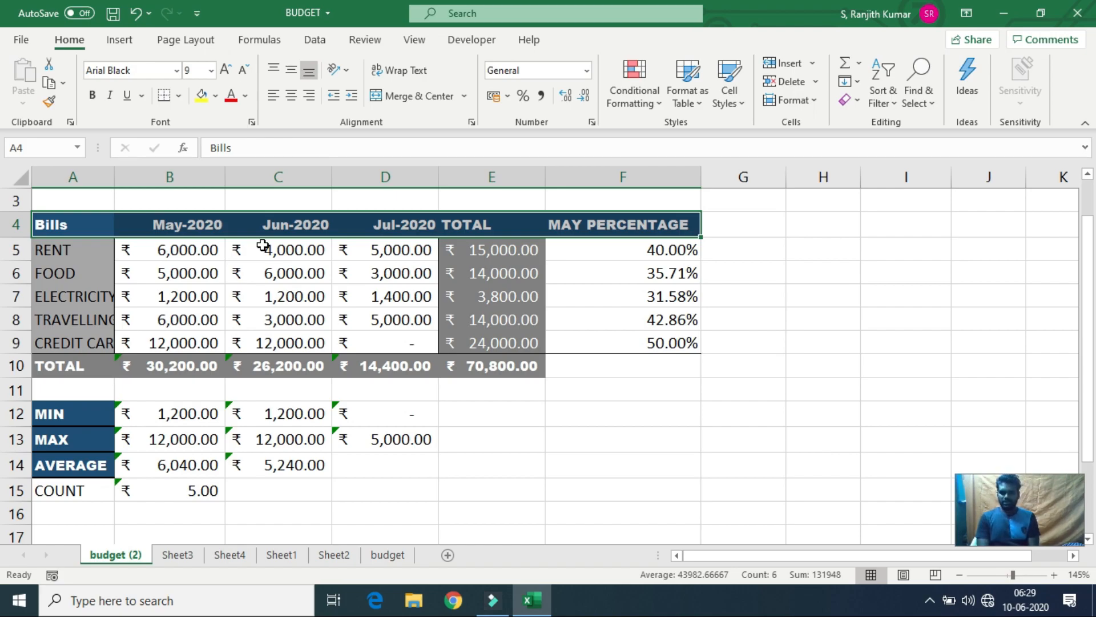
{"action": "left_click", "coordinate": [203, 294]}
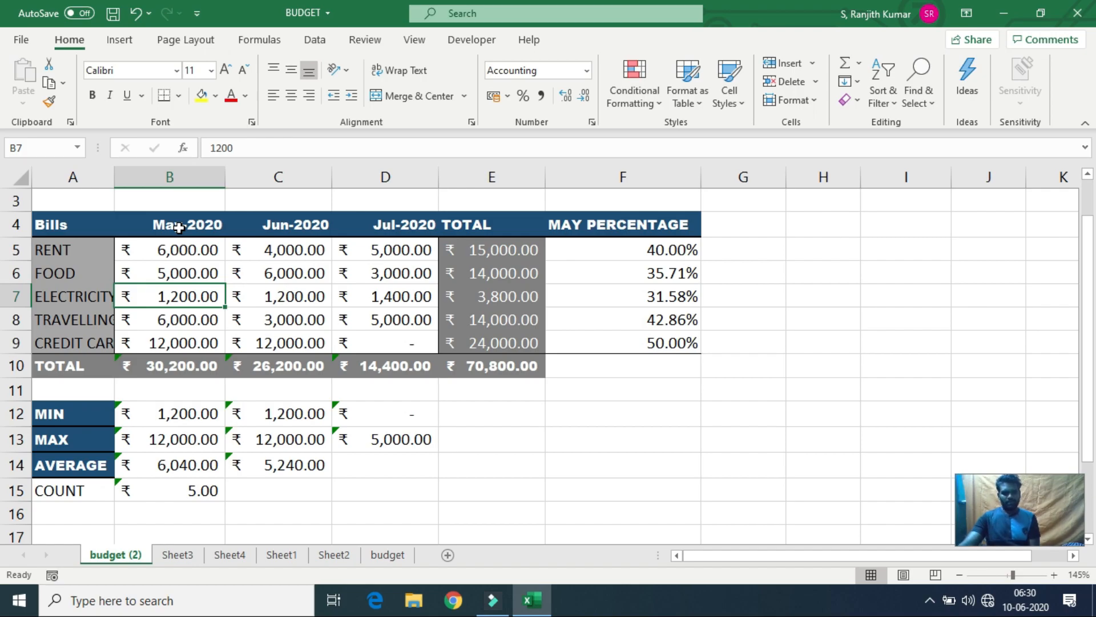
Clear only the formats from header cells B4:F4, keeping their contents.
{"action": "left_click_drag", "start_coordinate": [177, 226], "coordinate": [563, 224]}
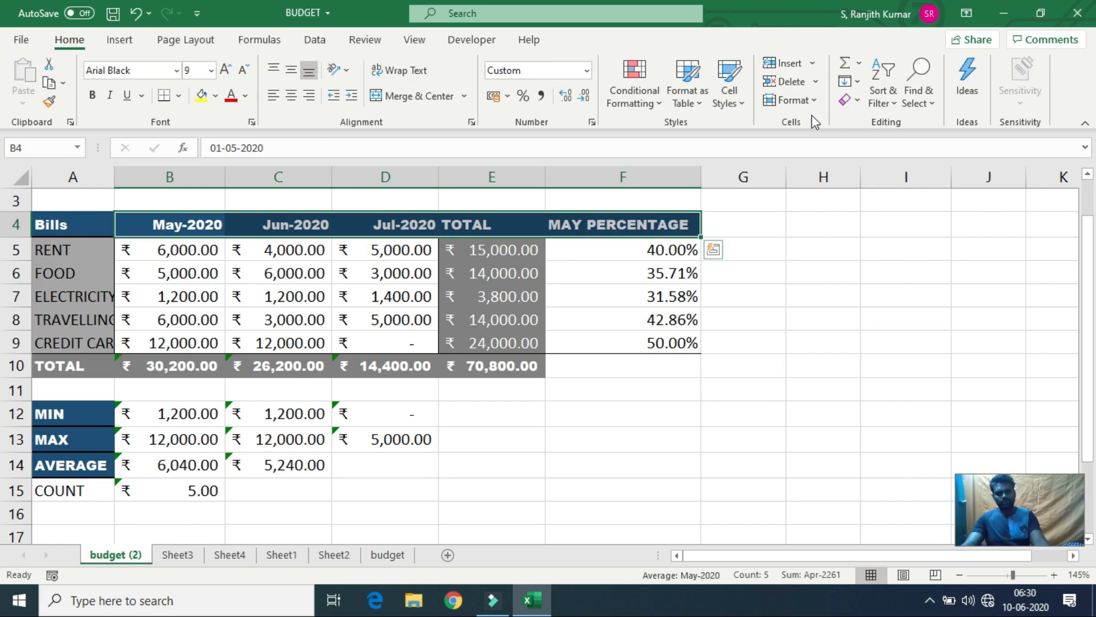
{"action": "key", "text": "ctrl+b"}
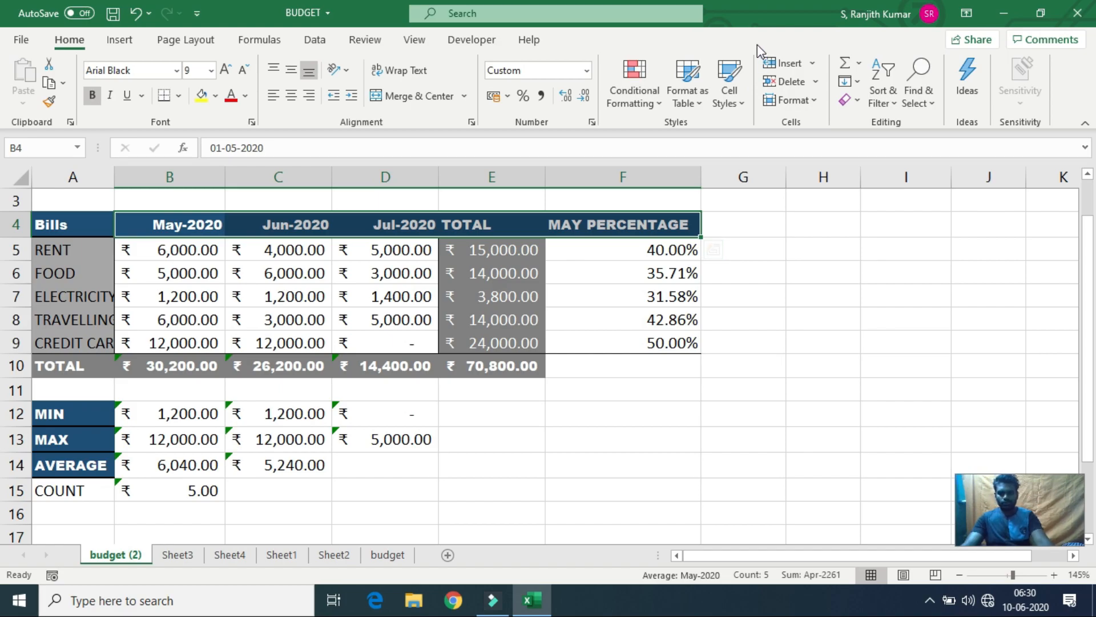
{"action": "key", "text": "ctrl+b"}
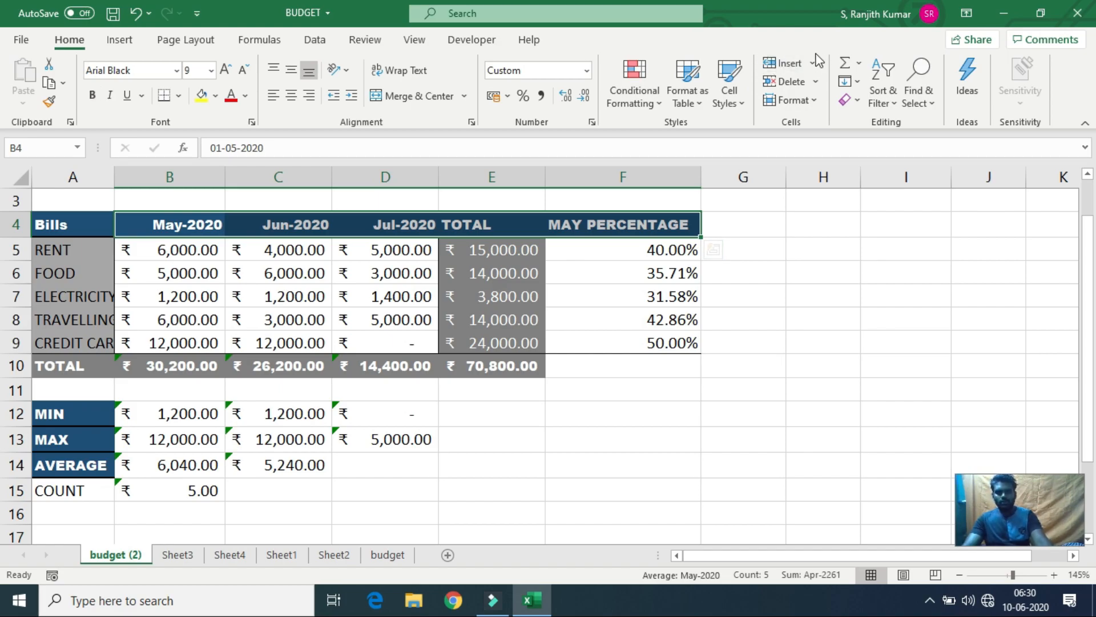
{"action": "left_click", "coordinate": [820, 106]}
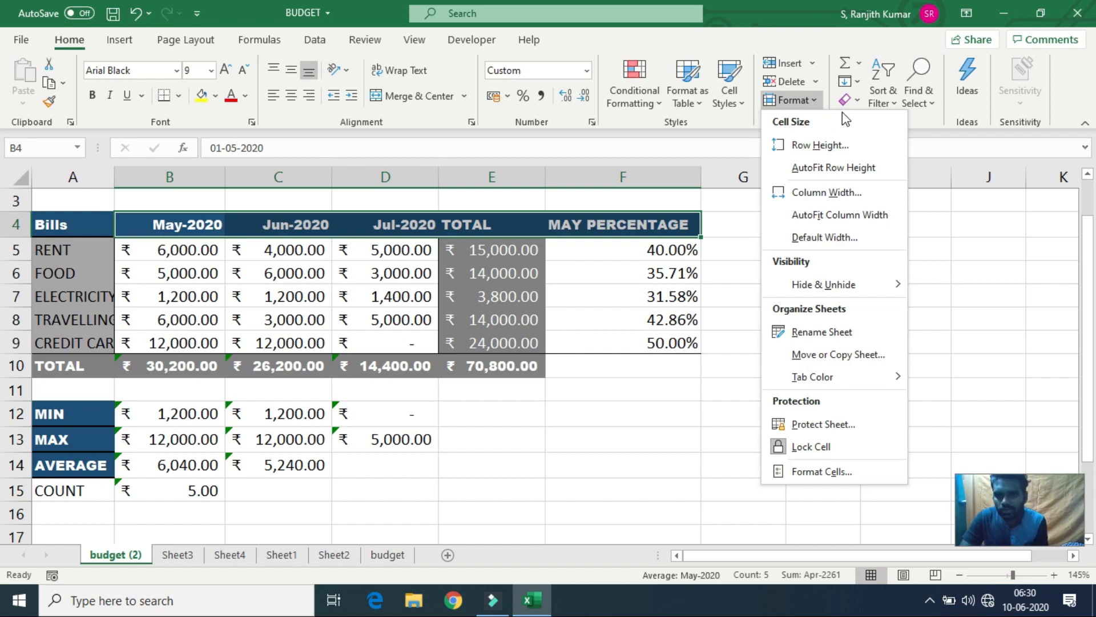
{"action": "left_click", "coordinate": [857, 101]}
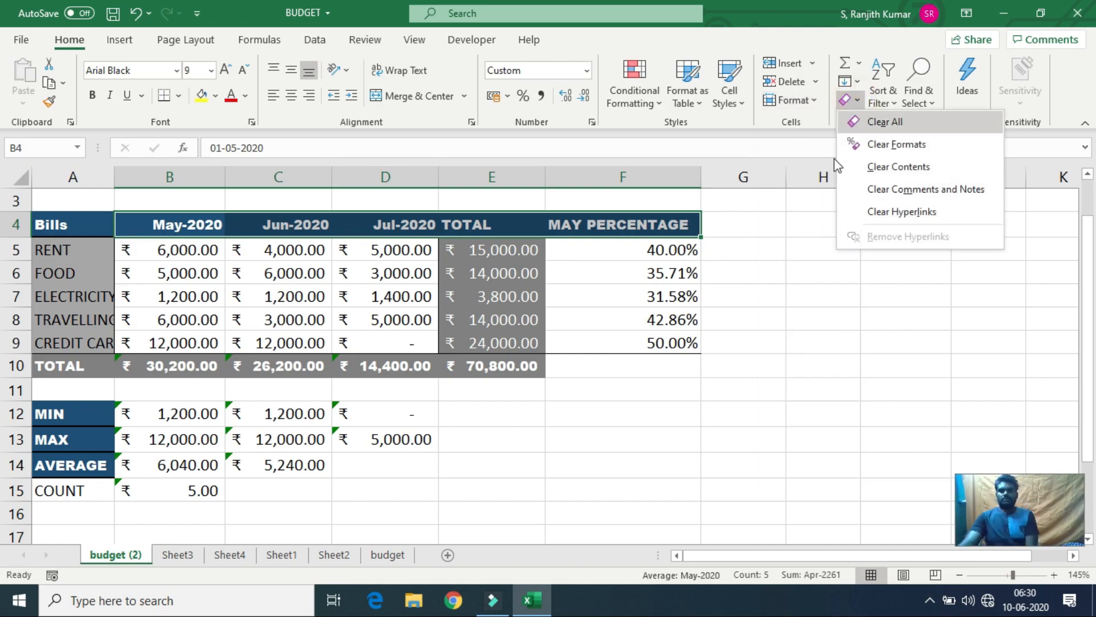
{"action": "left_click", "coordinate": [849, 301]}
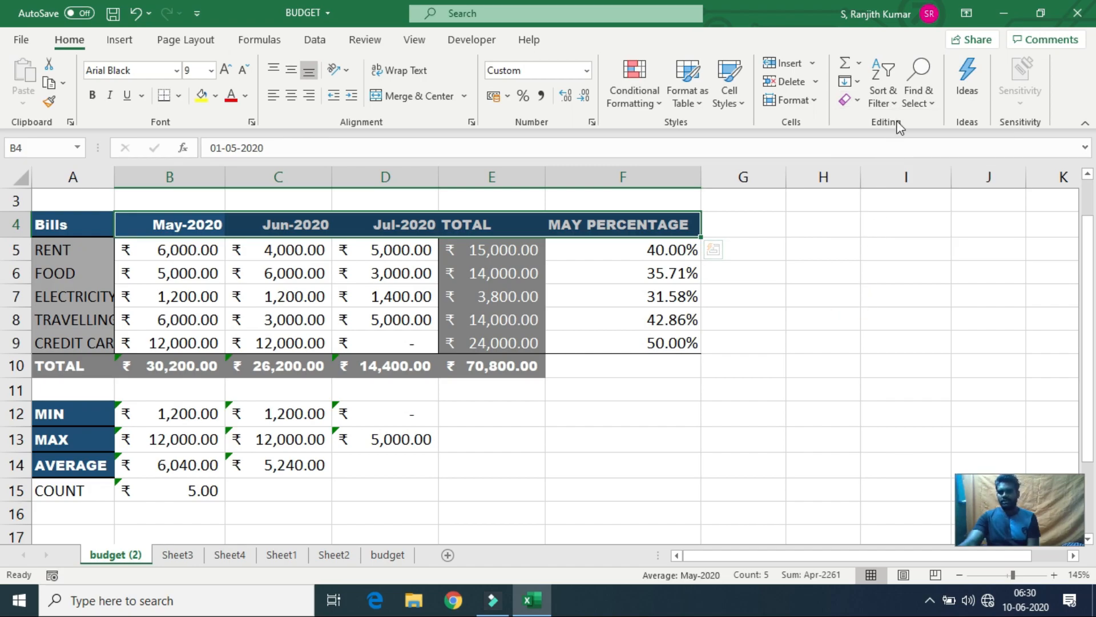
{"action": "left_click", "coordinate": [854, 98]}
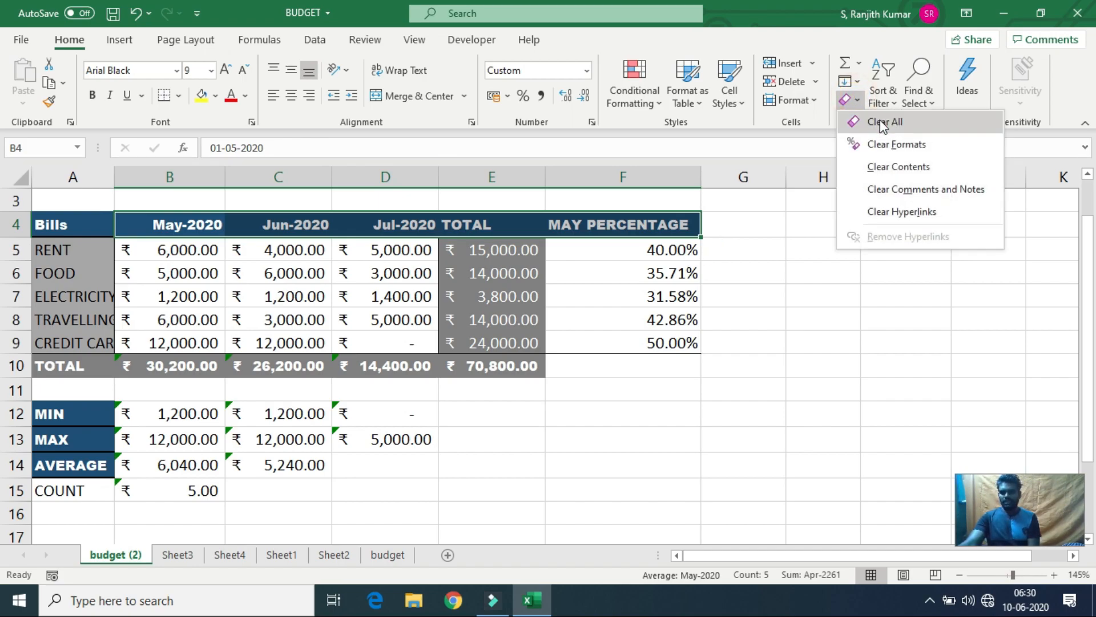
{"action": "left_click", "coordinate": [899, 144]}
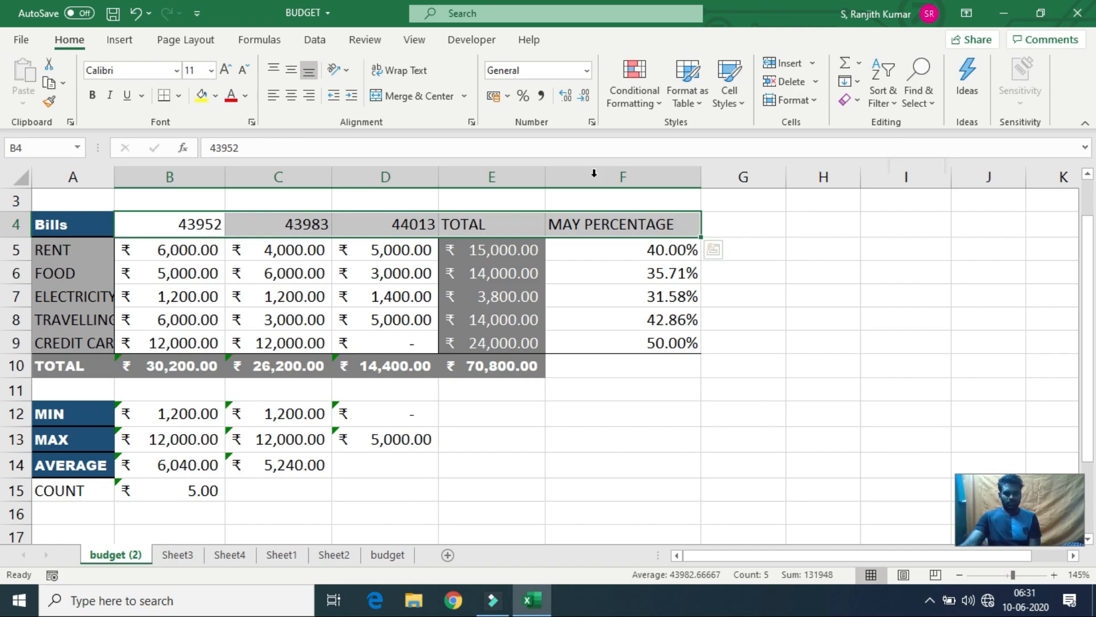
Apply the custom number format mmm-yyyy to the month headers in B4:D4.
{"action": "left_click", "coordinate": [182, 224]}
{"action": "left_click_drag", "start_coordinate": [182, 224], "coordinate": [363, 231]}
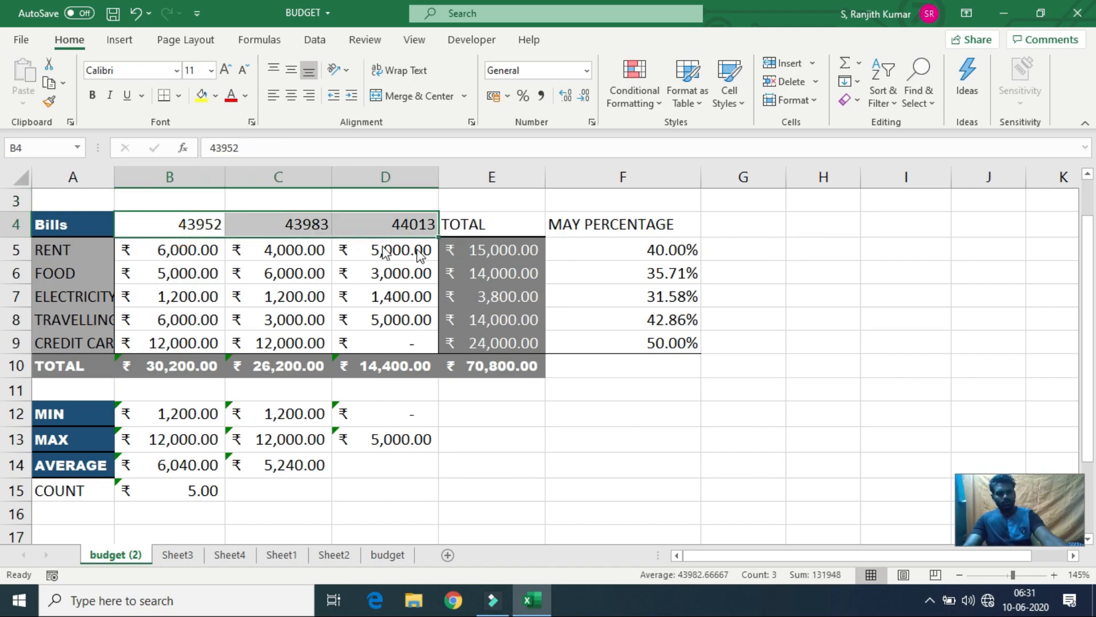
{"action": "key", "text": "ctrl+1"}
{"action": "left_click", "coordinate": [140, 264]}
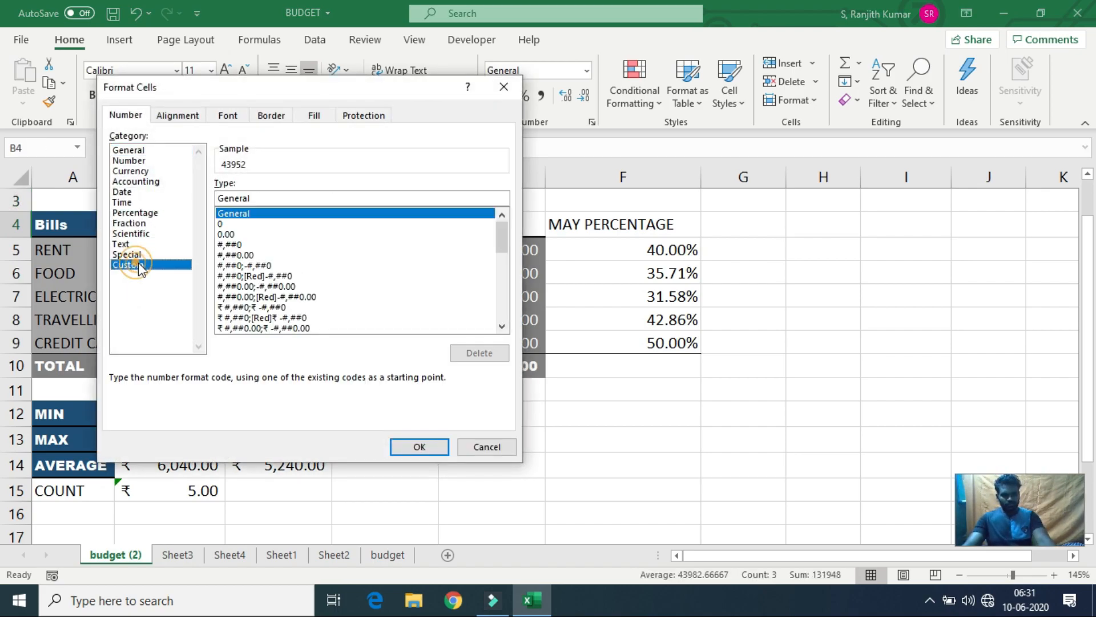
{"action": "left_click", "coordinate": [271, 197]}
{"action": "type", "text": "m"}
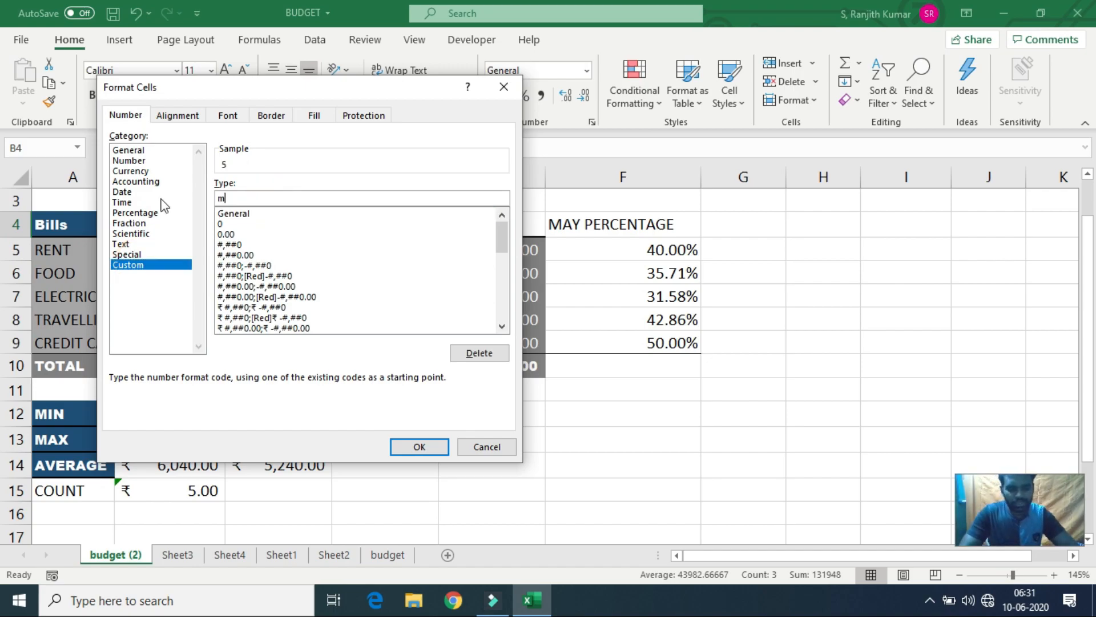
{"action": "type", "text": "mm-yyyy"}
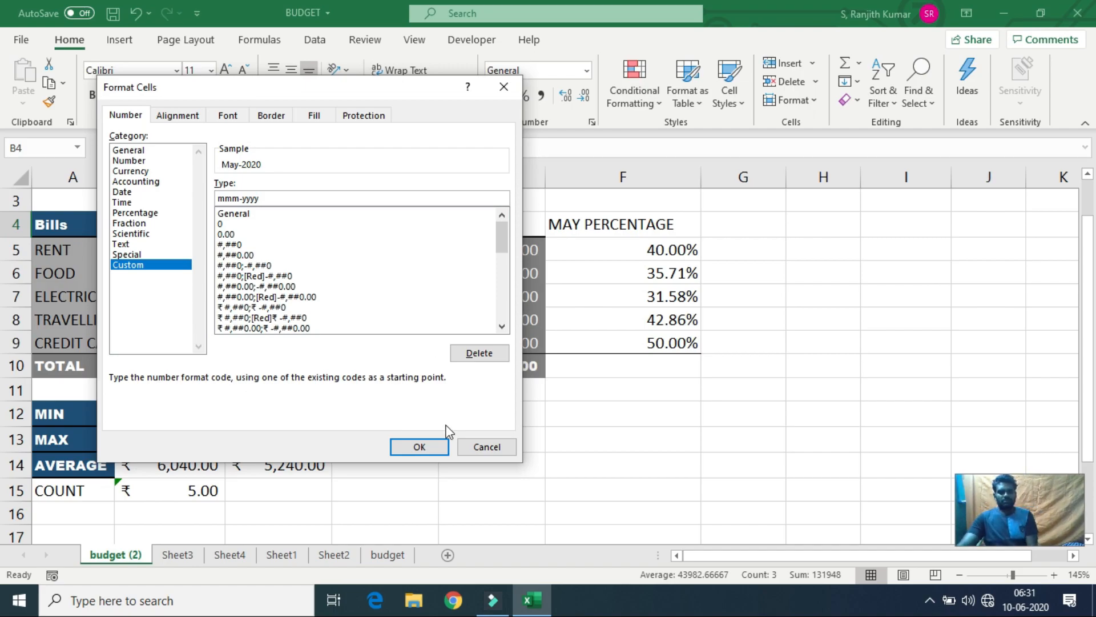
{"action": "left_click", "coordinate": [425, 449]}
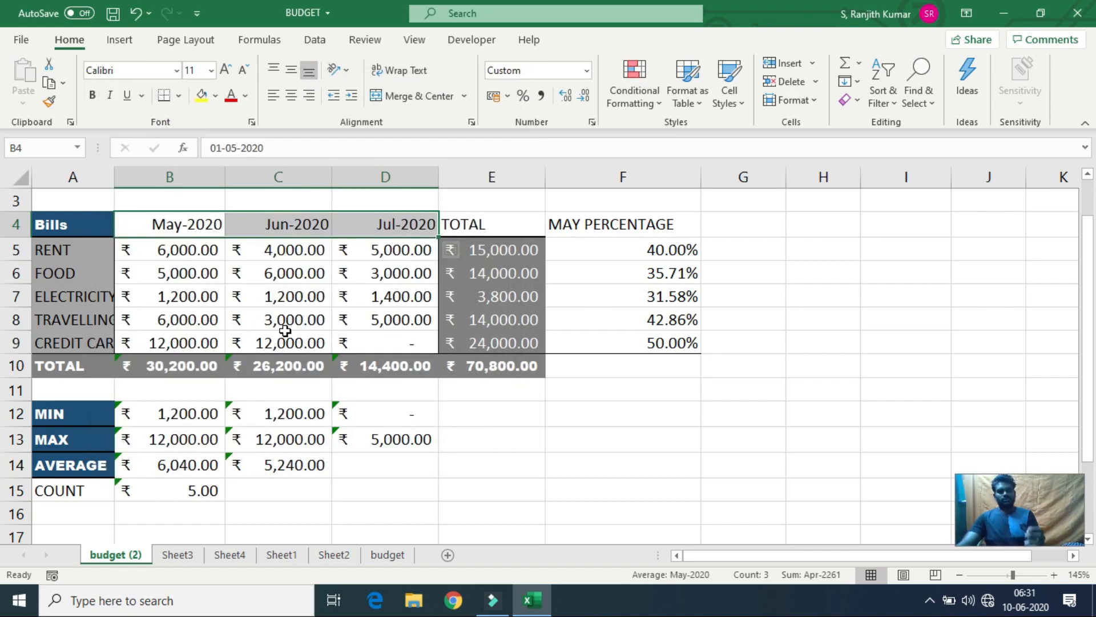
Set the font of the May header in B4 to Arial Black, size 9.
{"action": "left_click", "coordinate": [81, 225]}
{"action": "left_click", "coordinate": [157, 225]}
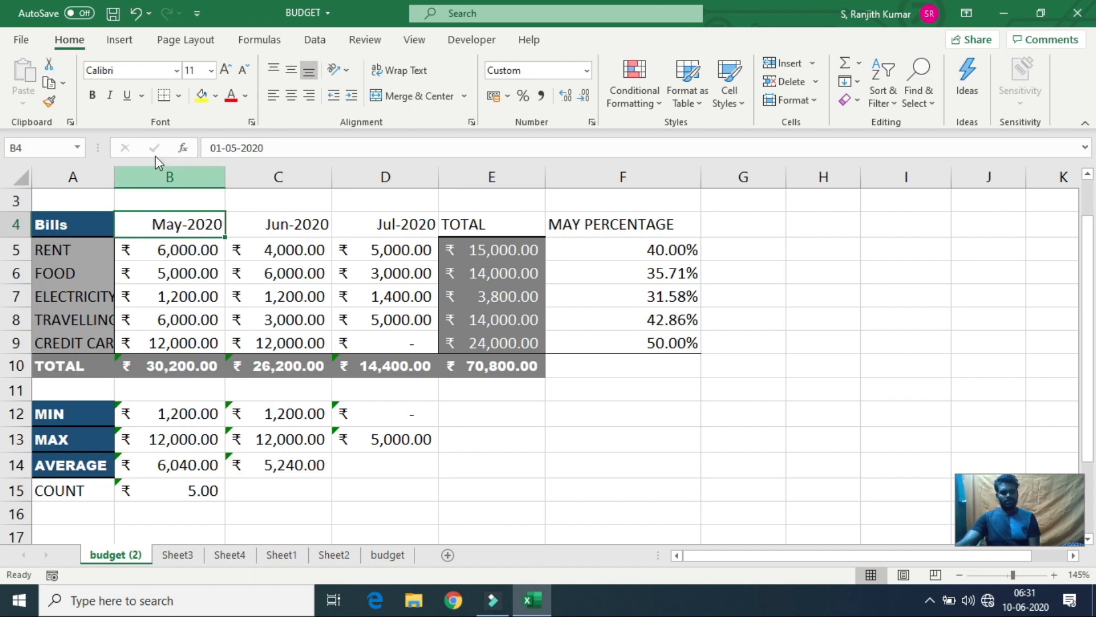
{"action": "left_click", "coordinate": [178, 72]}
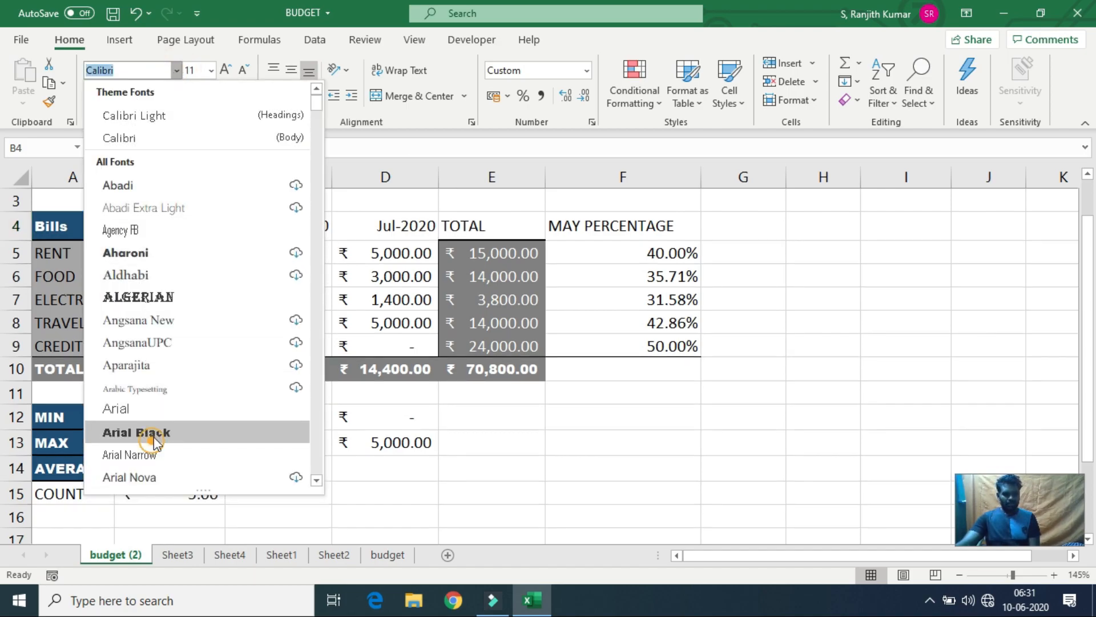
{"action": "left_click", "coordinate": [153, 435]}
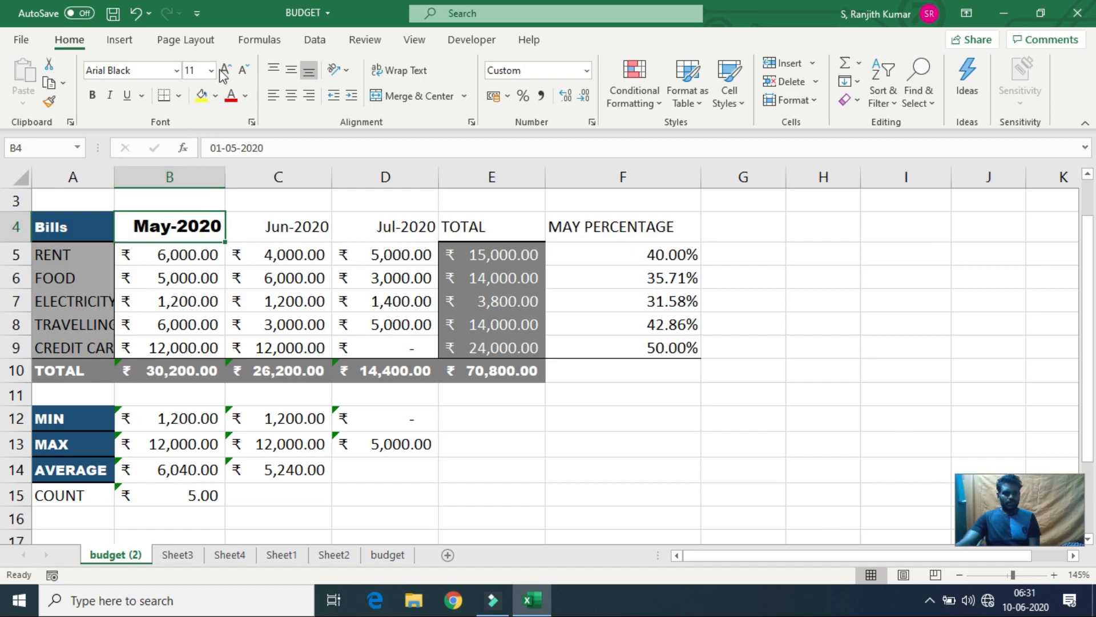
{"action": "left_click", "coordinate": [245, 70]}
{"action": "left_click", "coordinate": [245, 70]}
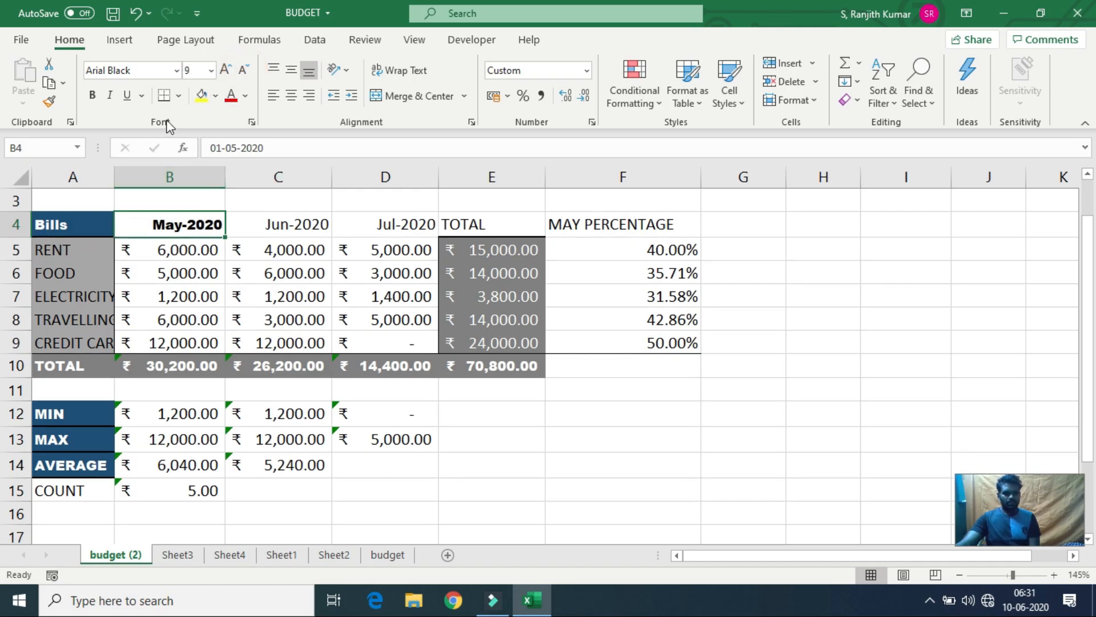
Give cell B4 a dark blue fill and white font to match the Bills header.
{"action": "left_click", "coordinate": [245, 95]}
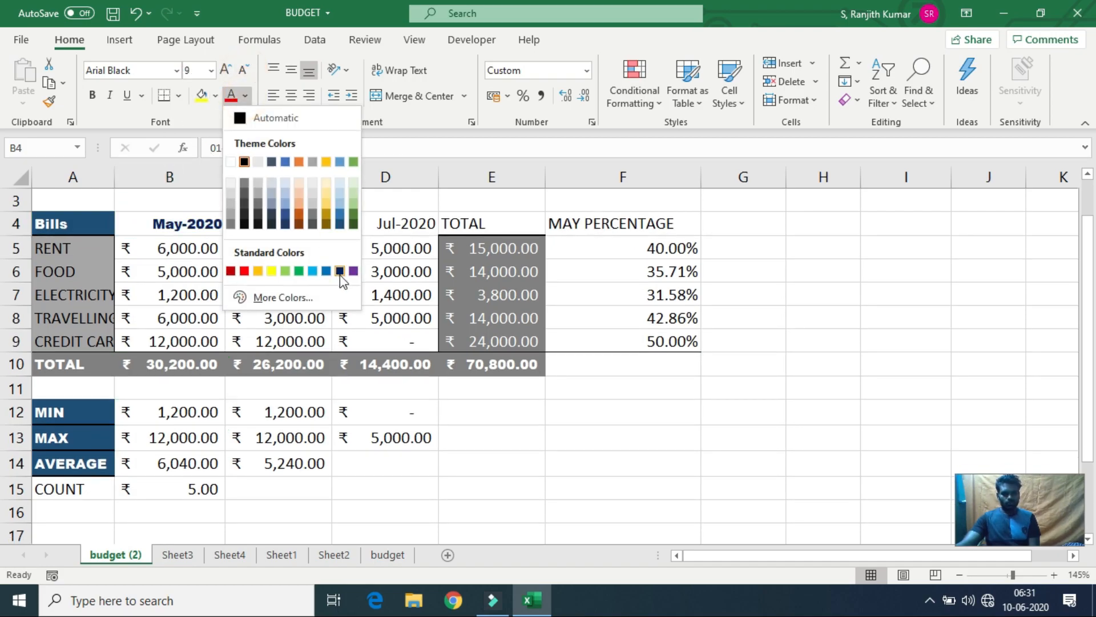
{"action": "left_click", "coordinate": [340, 223]}
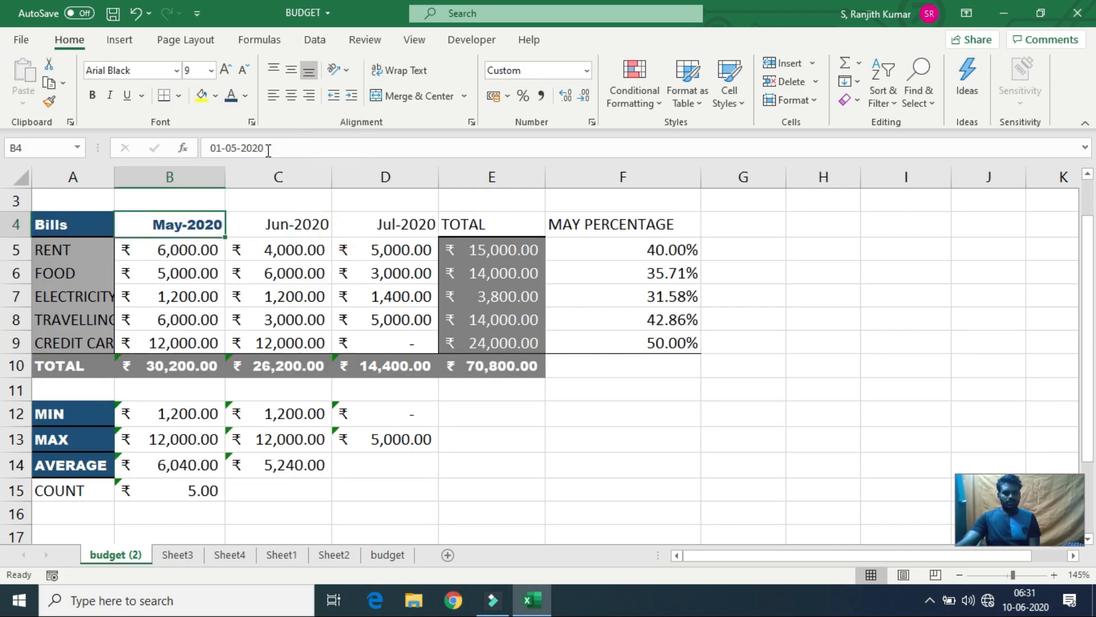
{"action": "left_click", "coordinate": [217, 99]}
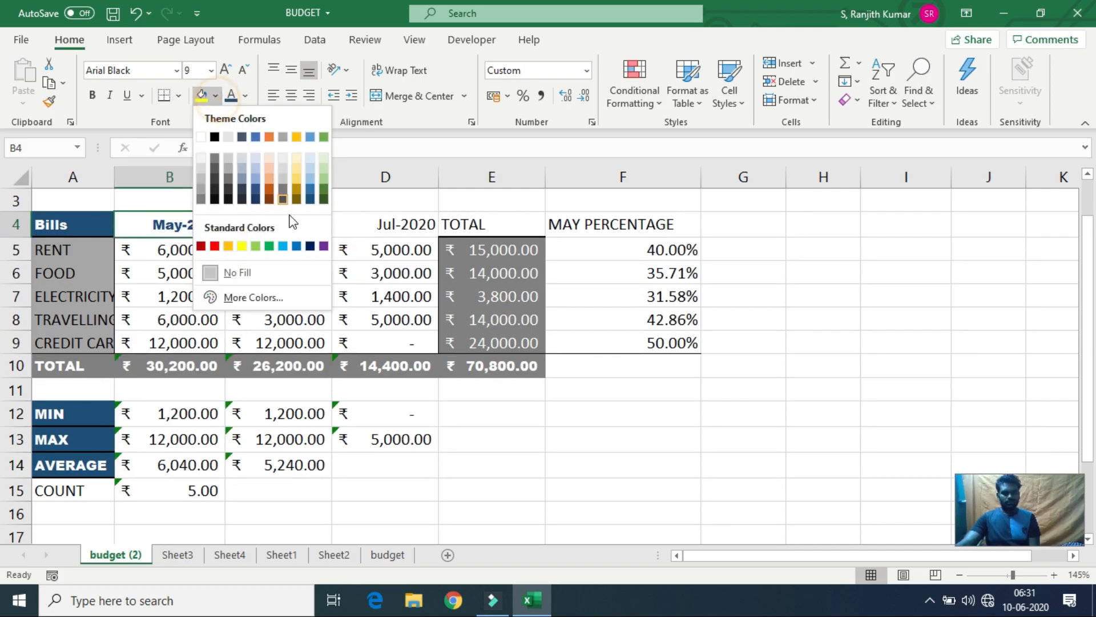
{"action": "left_click", "coordinate": [312, 202]}
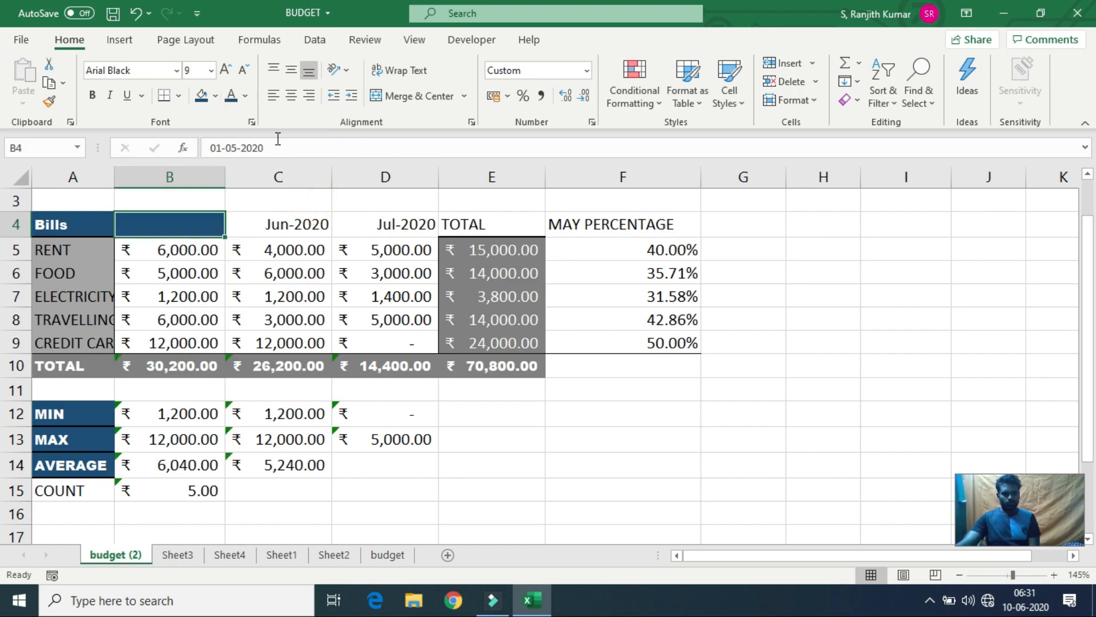
{"action": "left_click", "coordinate": [245, 96]}
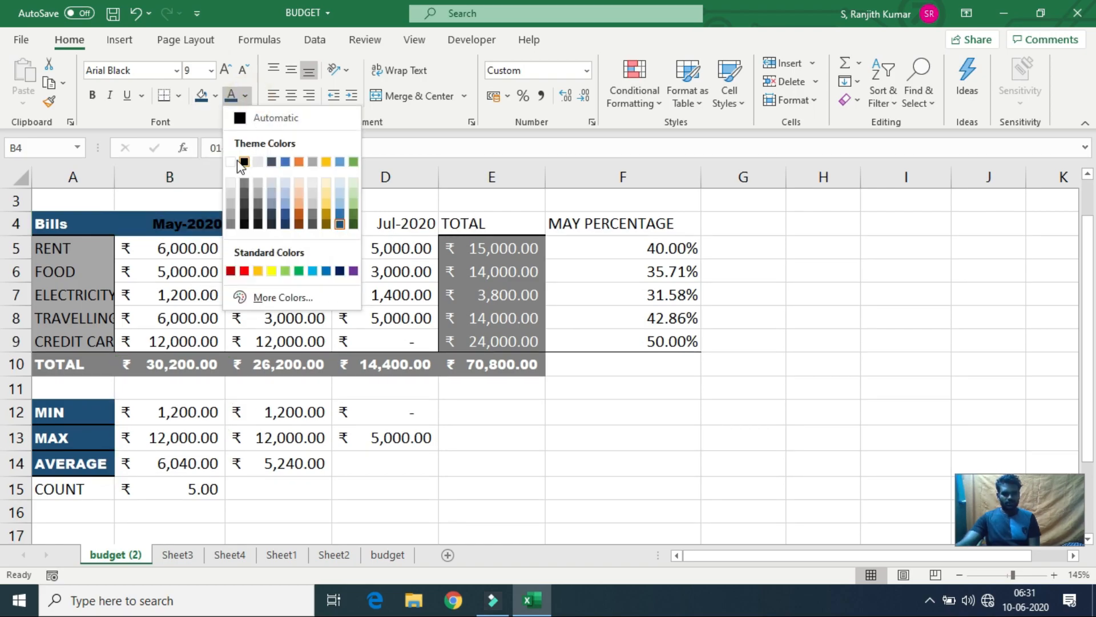
{"action": "left_click", "coordinate": [231, 161]}
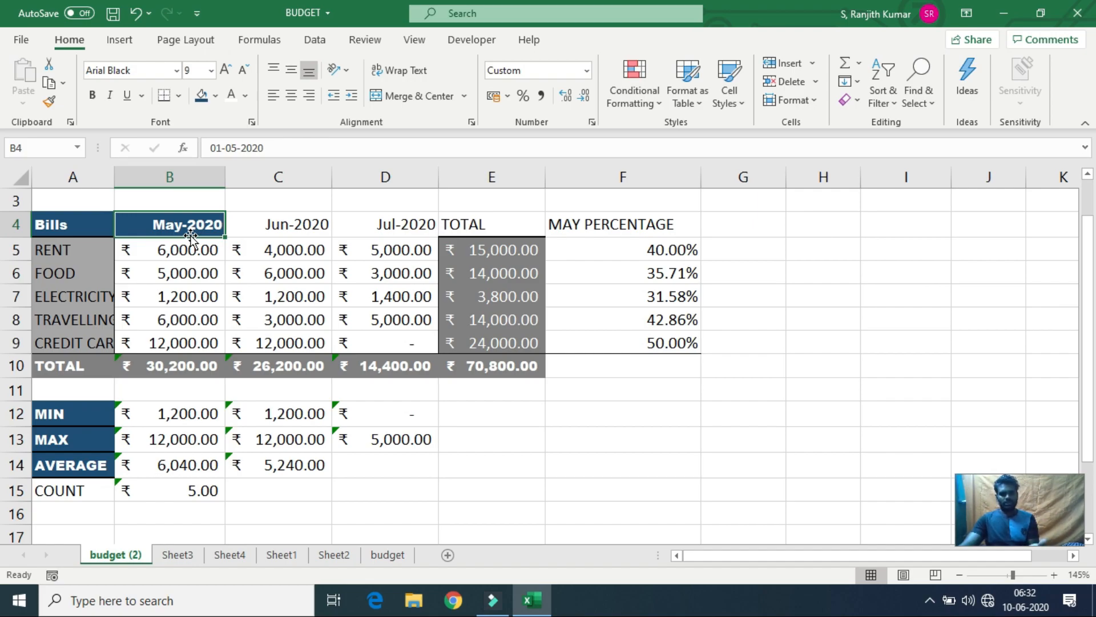
Create a new cell style named header2 from cell B4's formatting, with all the format categories included.
{"action": "left_click", "coordinate": [814, 102]}
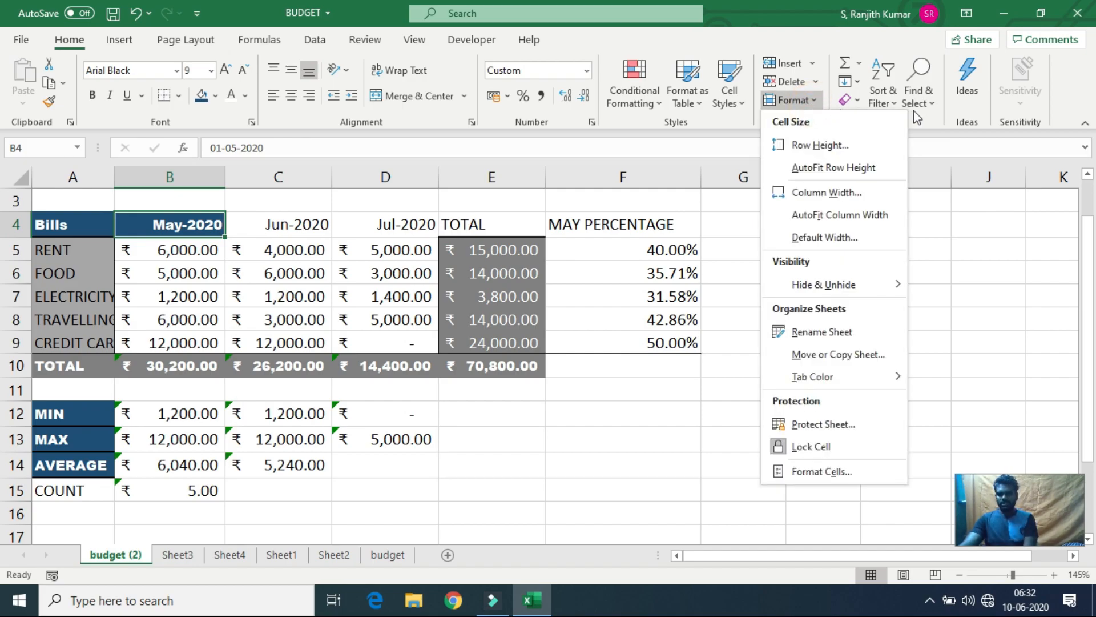
{"action": "left_click", "coordinate": [944, 126]}
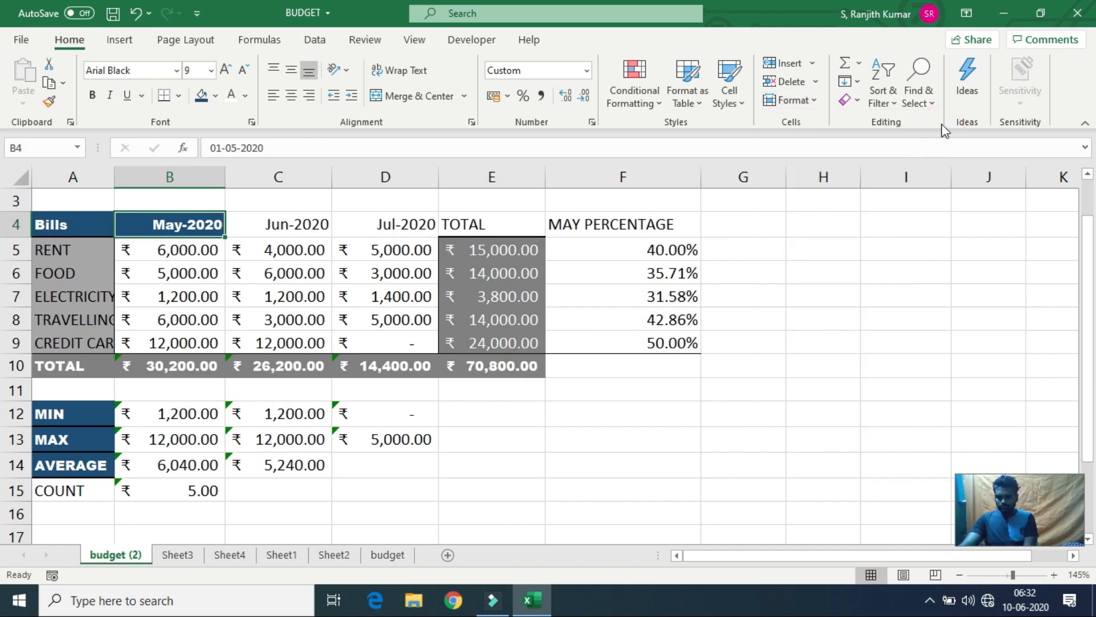
{"action": "left_click", "coordinate": [743, 100]}
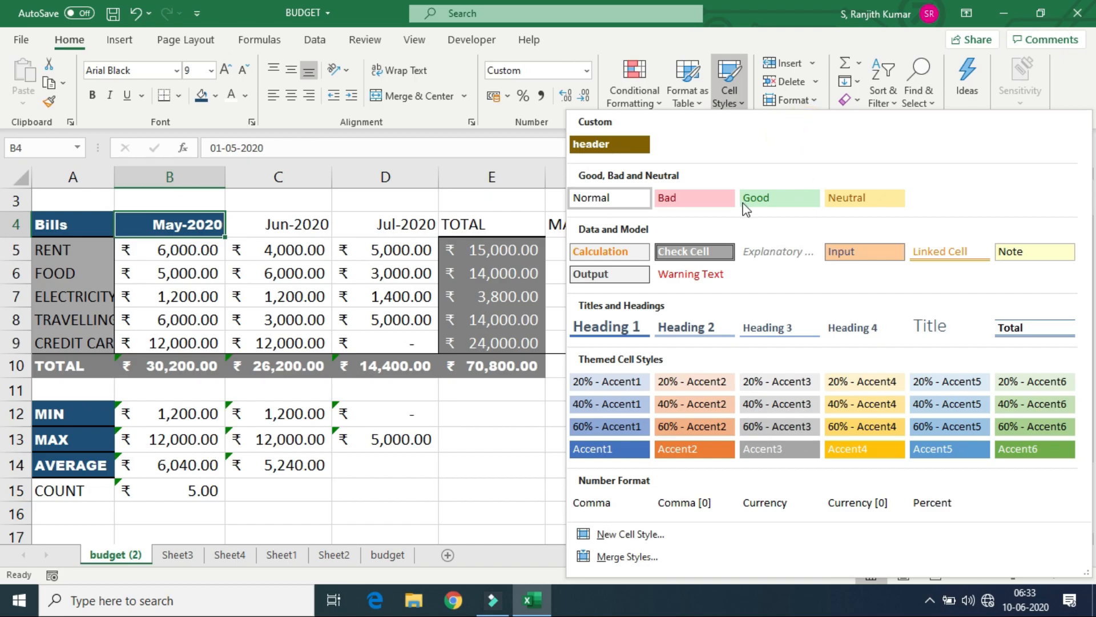
{"action": "left_click", "coordinate": [628, 534]}
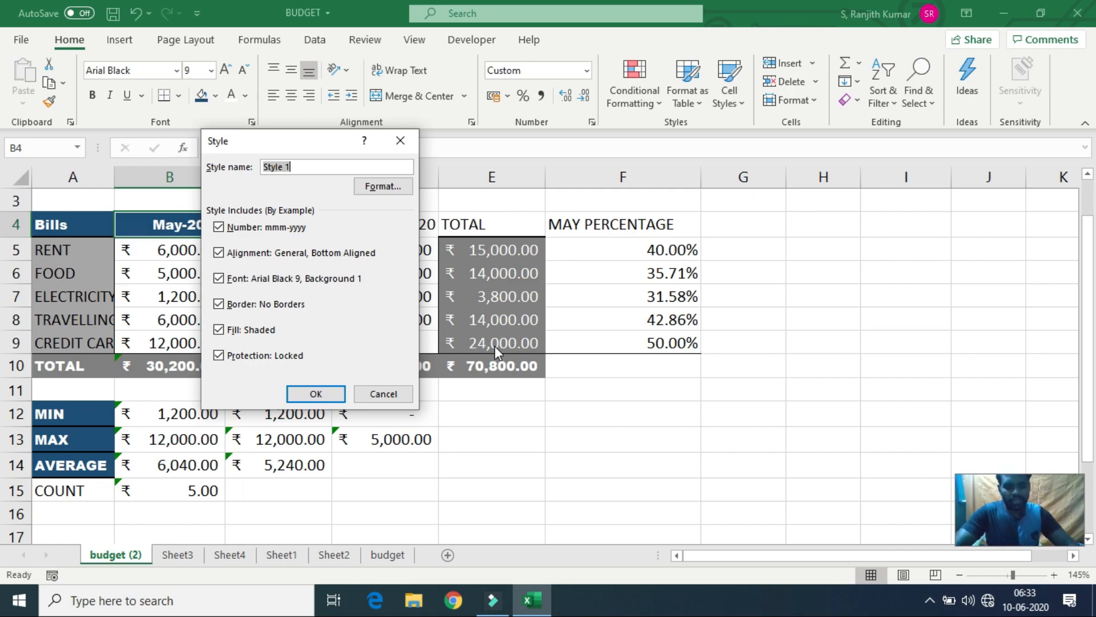
{"action": "type", "text": "head3ere"}
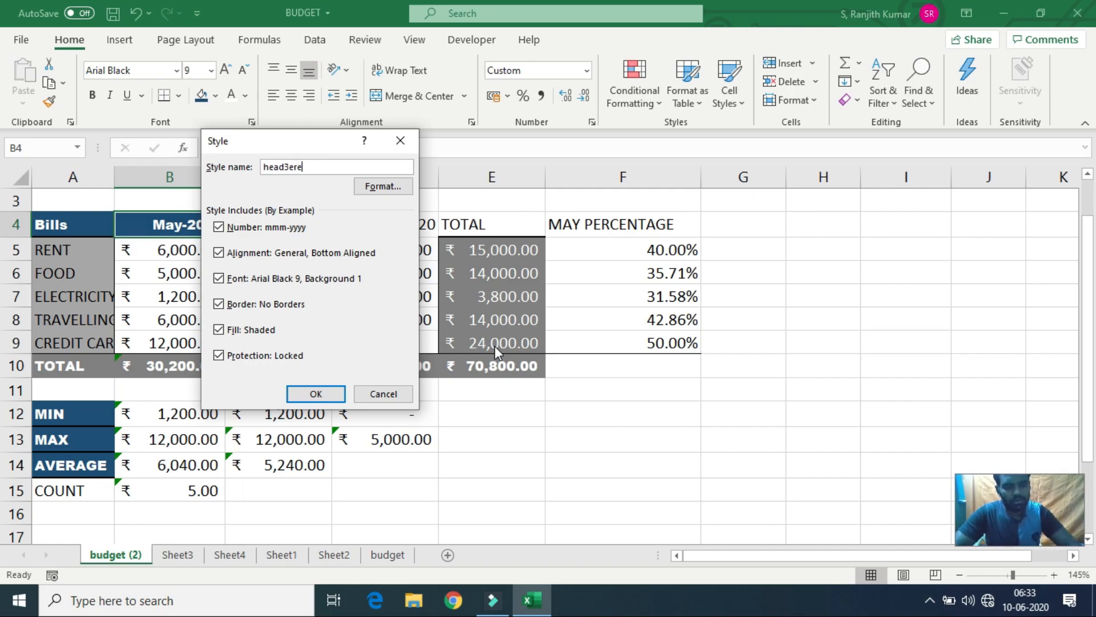
{"action": "key", "text": "BackSpace"}
{"action": "key", "text": "BackSpace"}
{"action": "key", "text": "BackSpace"}
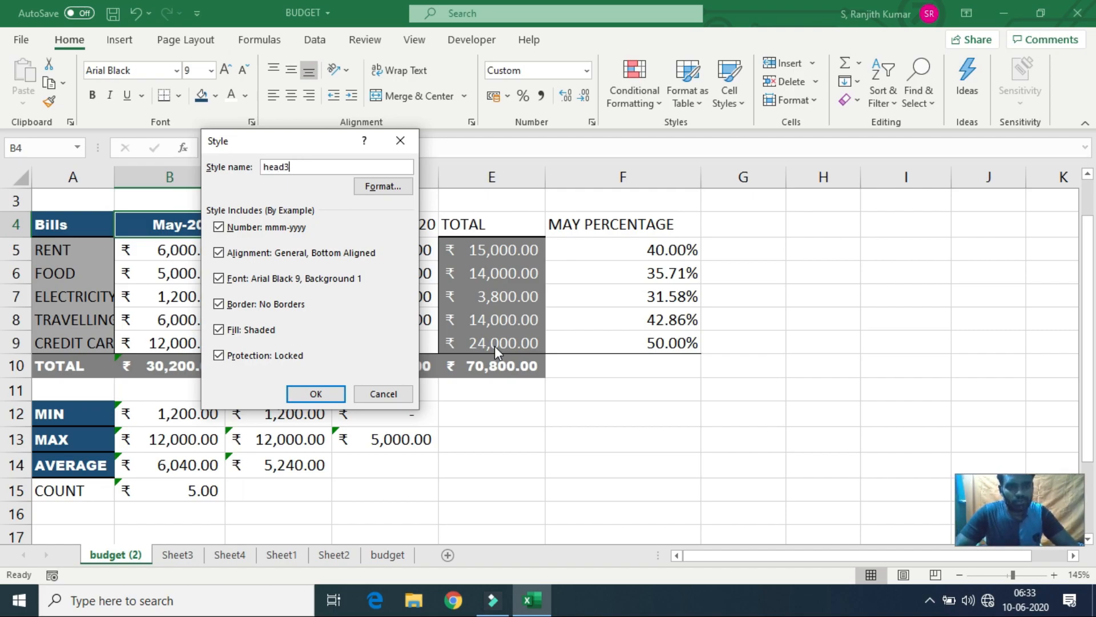
{"action": "type", "text": "r2"}
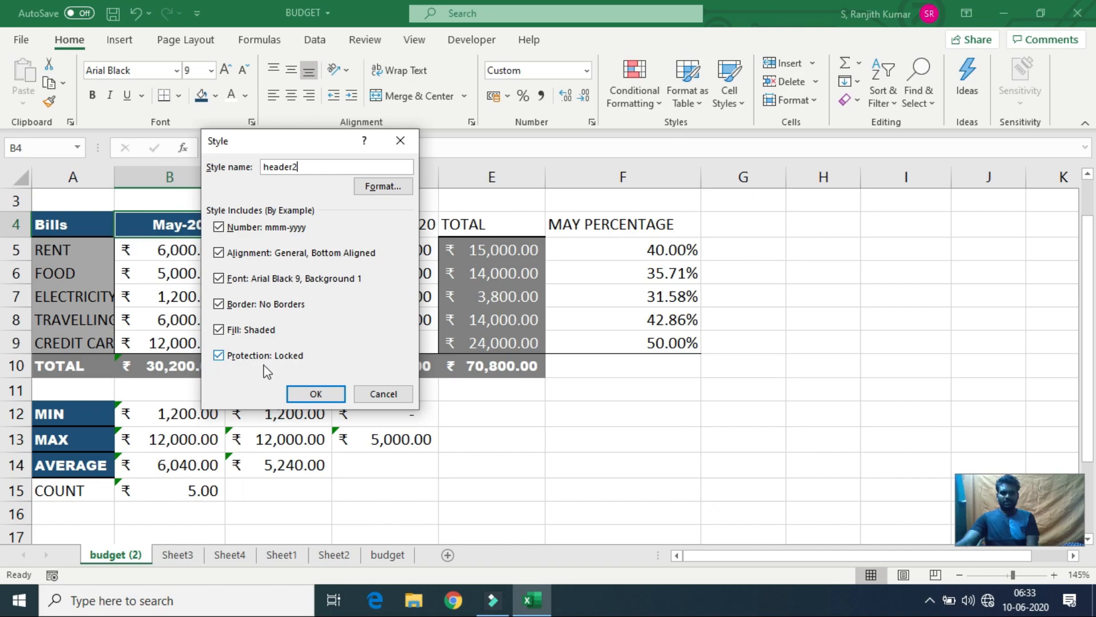
{"action": "left_click", "coordinate": [315, 394]}
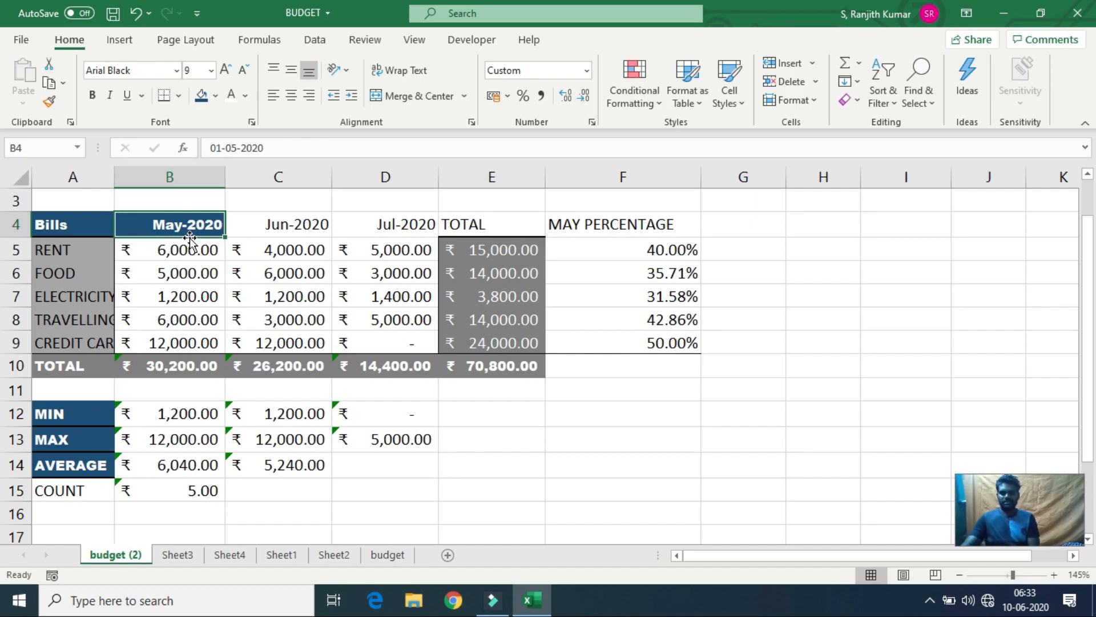
Apply the custom header2 cell style to the remaining header cells C4:F4, from Jun-2020 to MAY PERCENTAGE.
{"action": "left_click", "coordinate": [741, 103]}
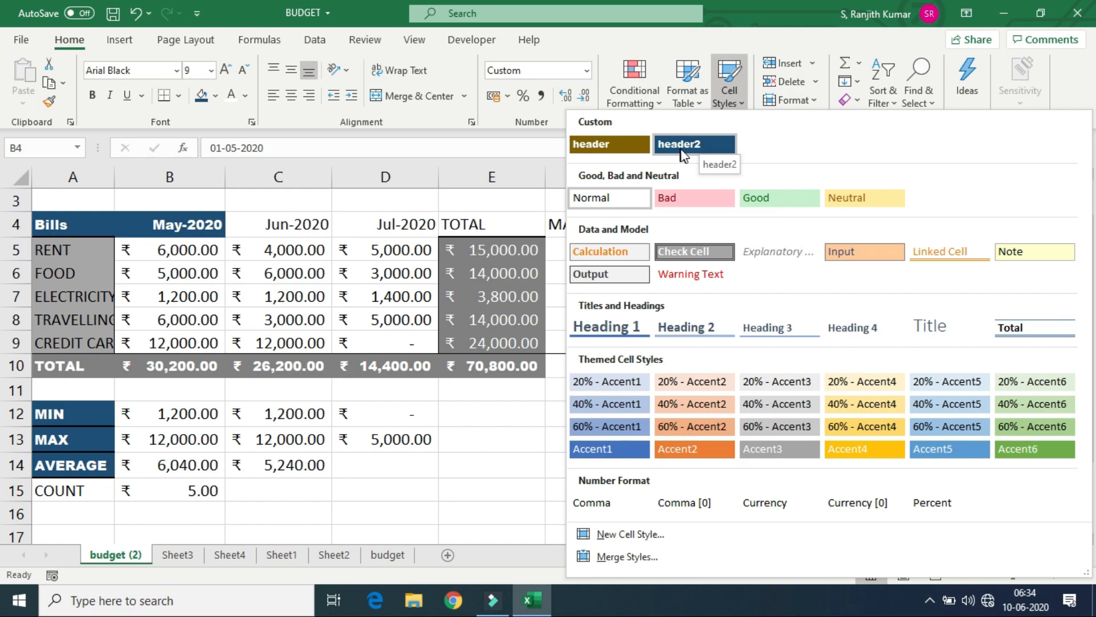
{"action": "left_click", "coordinate": [407, 194]}
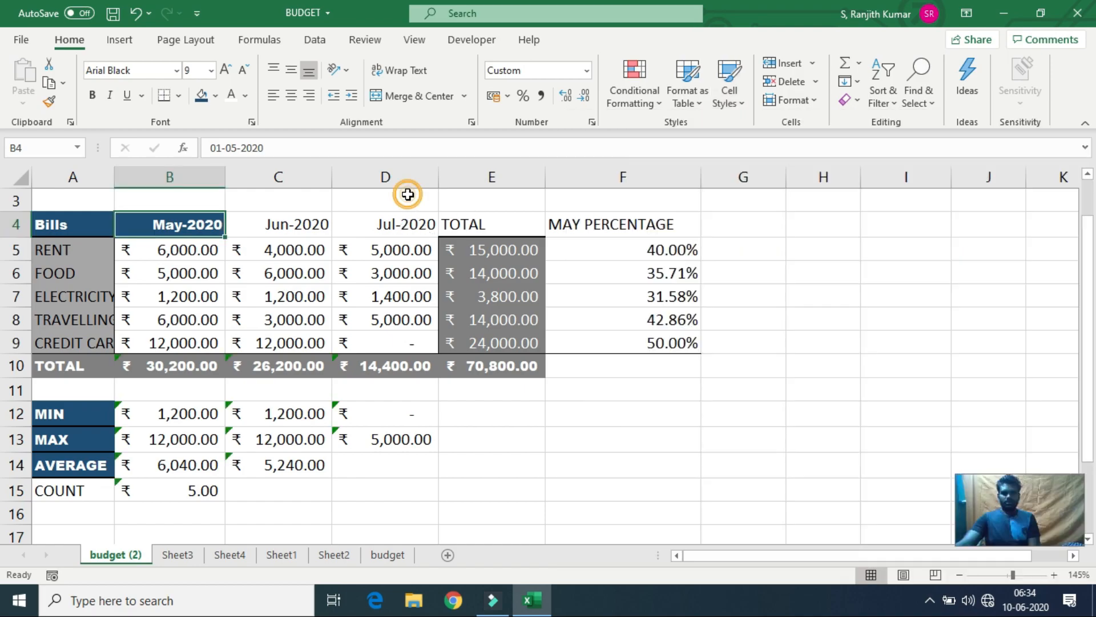
{"action": "left_click", "coordinate": [285, 225]}
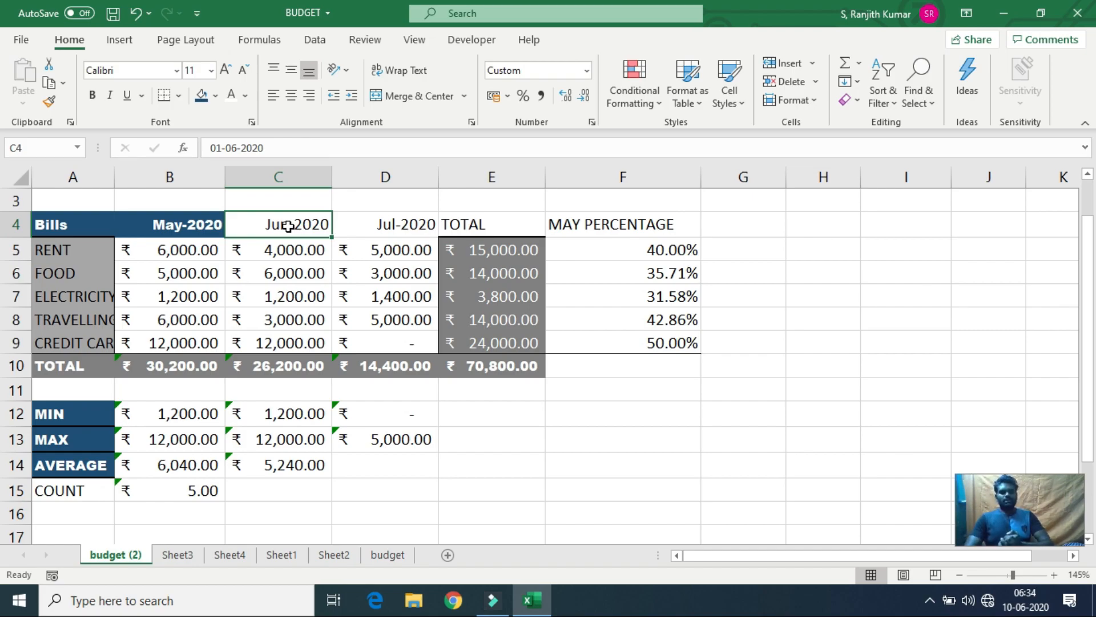
{"action": "left_click_drag", "start_coordinate": [267, 224], "coordinate": [578, 221]}
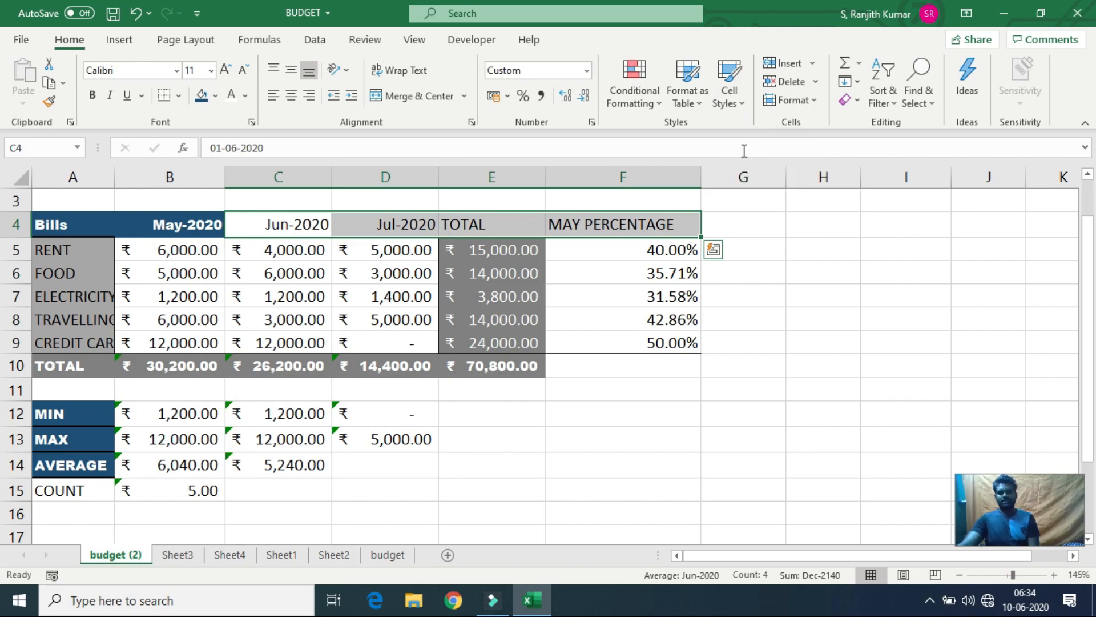
{"action": "left_click", "coordinate": [742, 102]}
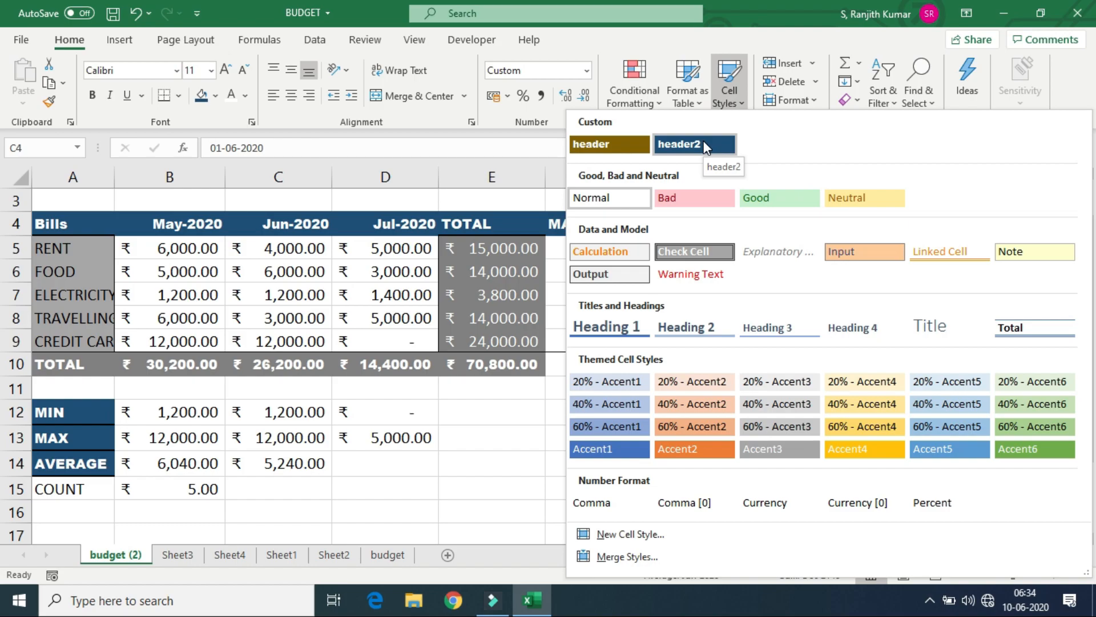
{"action": "left_click", "coordinate": [704, 144]}
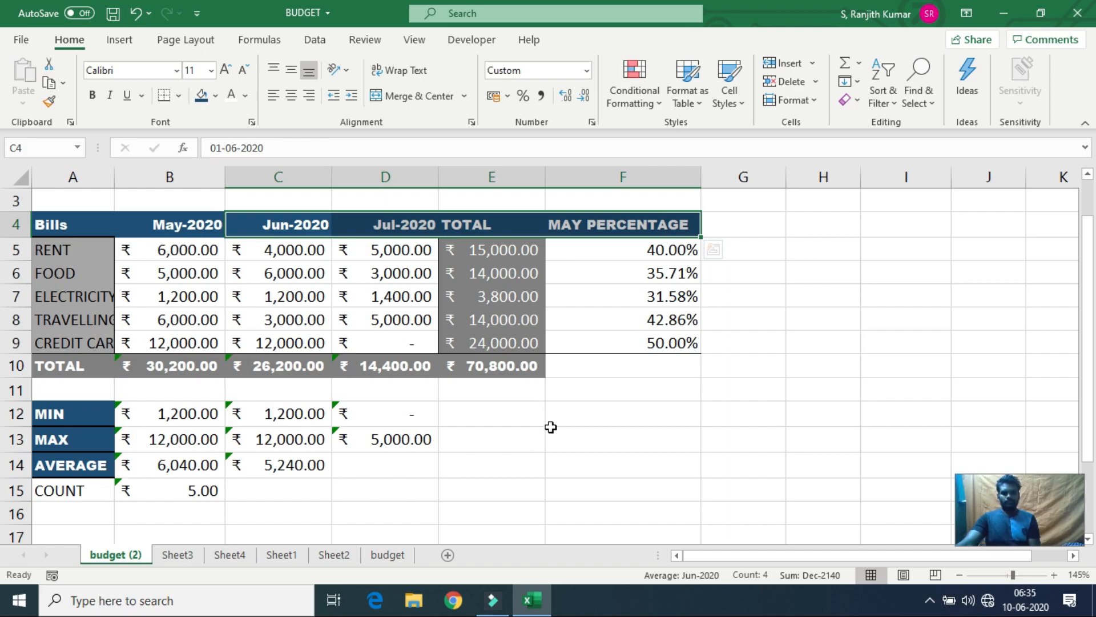
Apply the header2 cell style to the COUNT label in A15.
{"action": "left_click", "coordinate": [98, 488]}
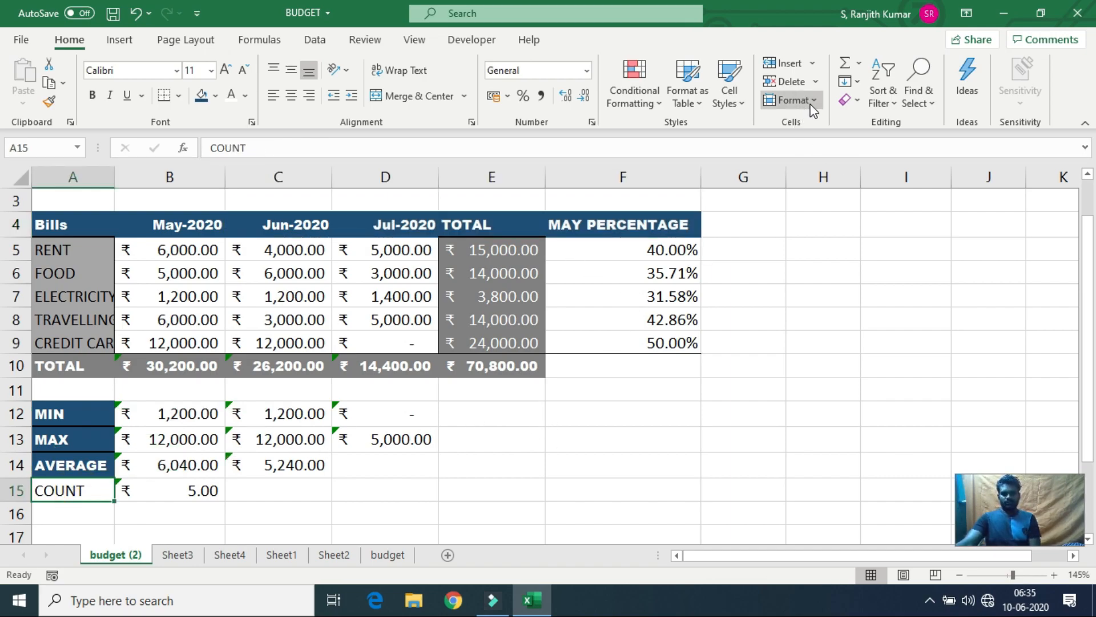
{"action": "left_click", "coordinate": [746, 103]}
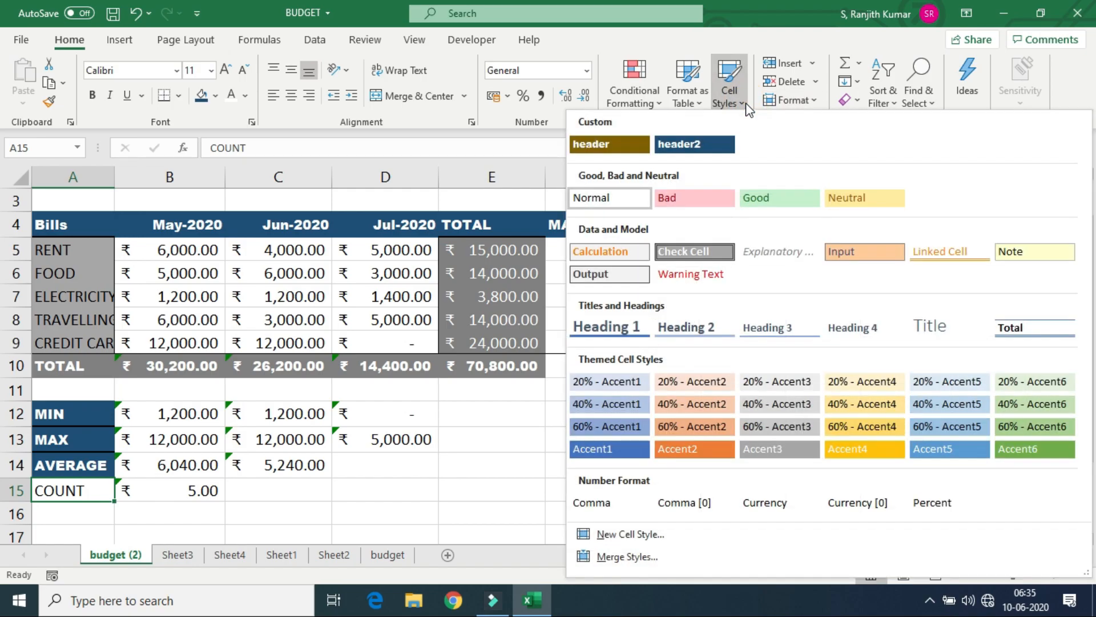
{"action": "left_click", "coordinate": [721, 144]}
{"action": "left_click", "coordinate": [519, 462]}
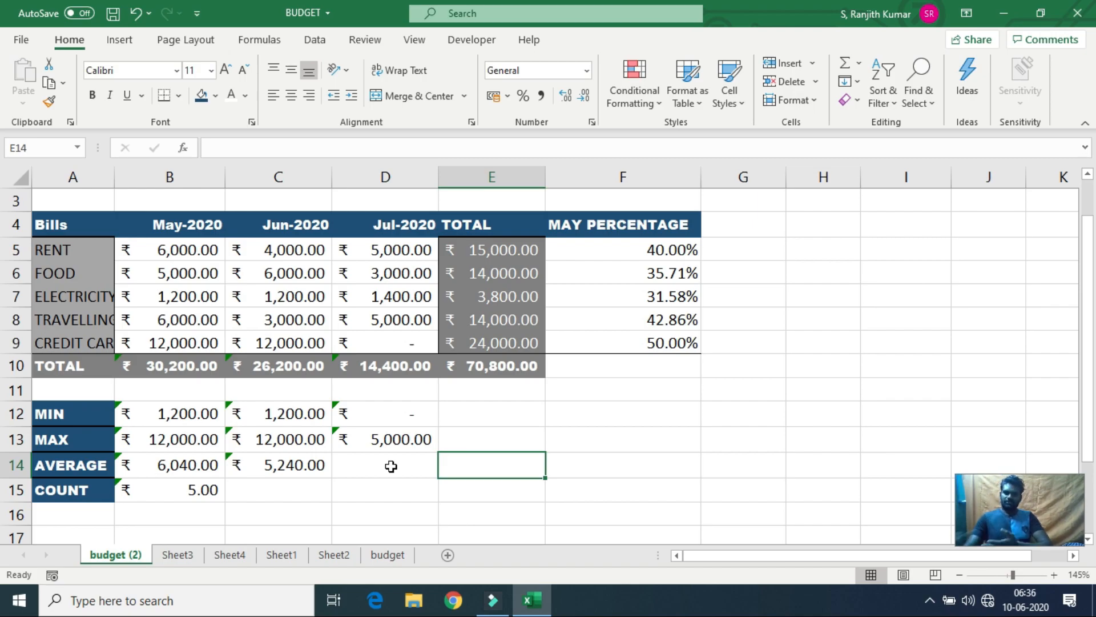
Modify the header2 cell style so its fill is dark gold instead of blue, keeping its other formatting.
{"action": "left_click", "coordinate": [742, 102]}
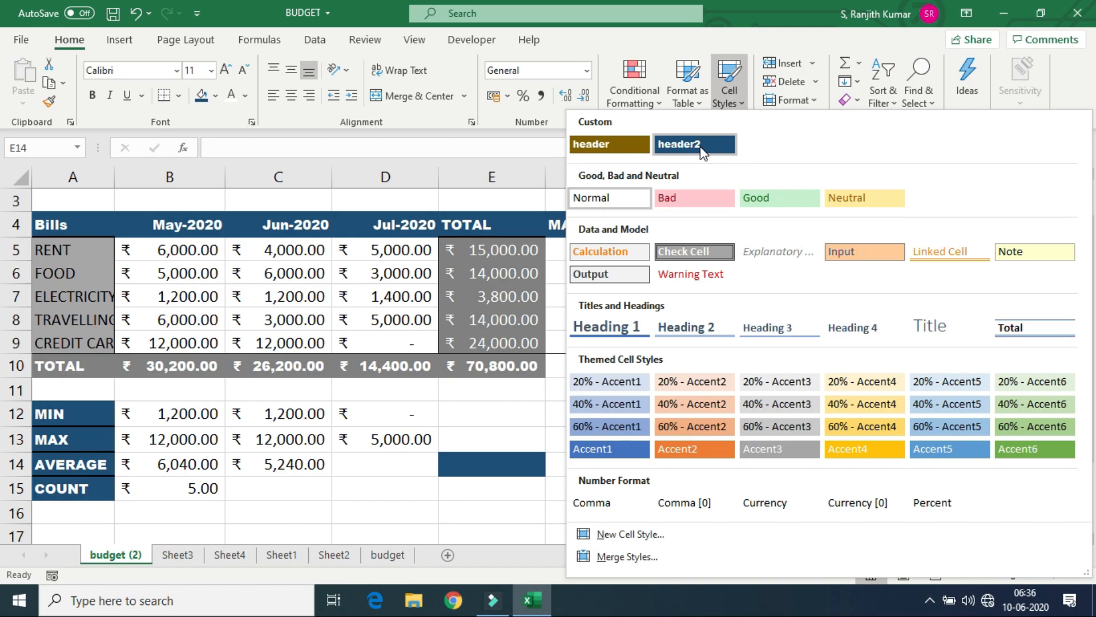
{"action": "right_click", "coordinate": [701, 149]}
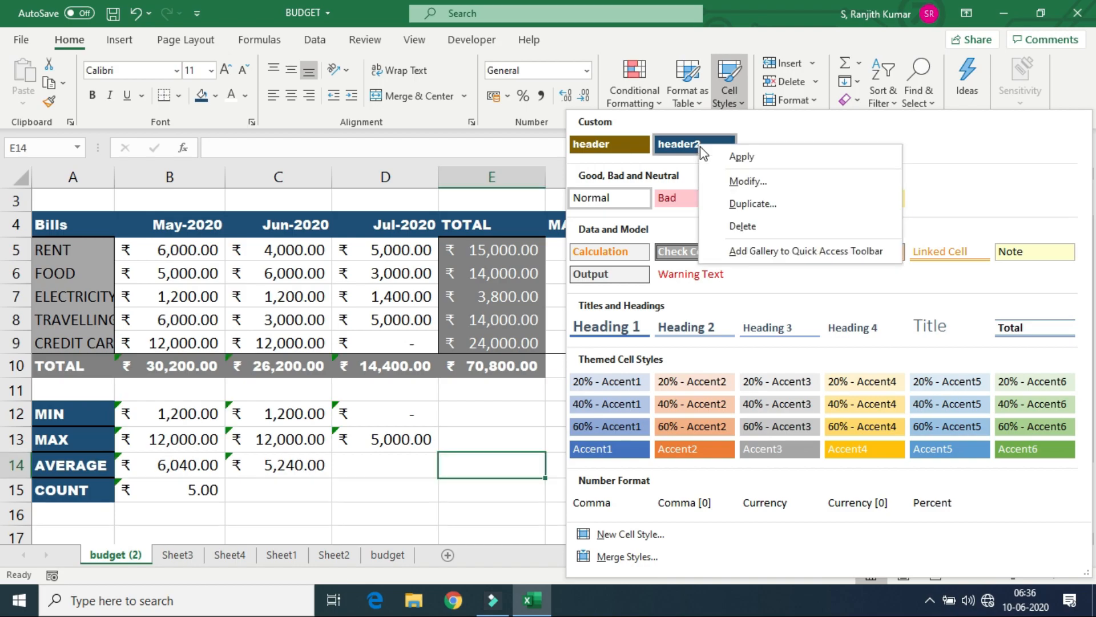
{"action": "left_click", "coordinate": [733, 182]}
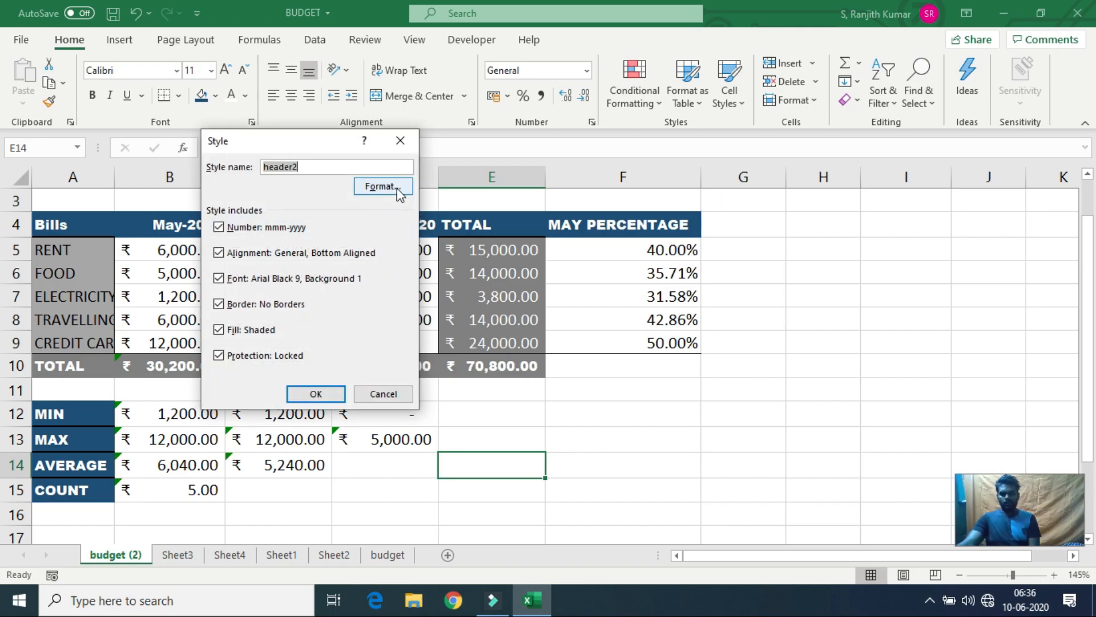
{"action": "left_click", "coordinate": [383, 182]}
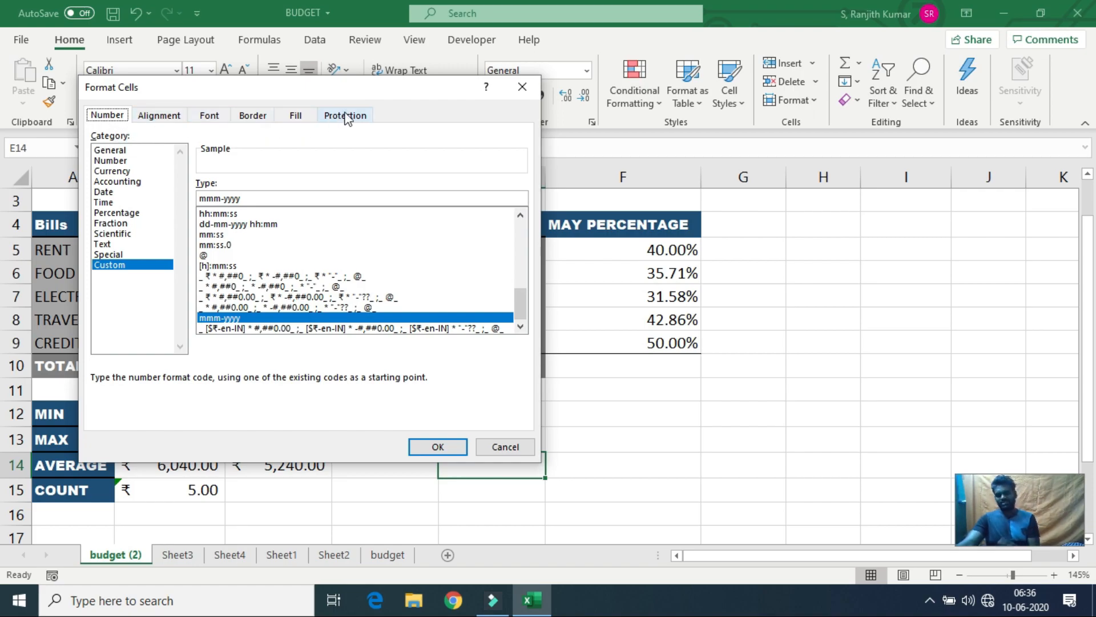
{"action": "left_click", "coordinate": [303, 118]}
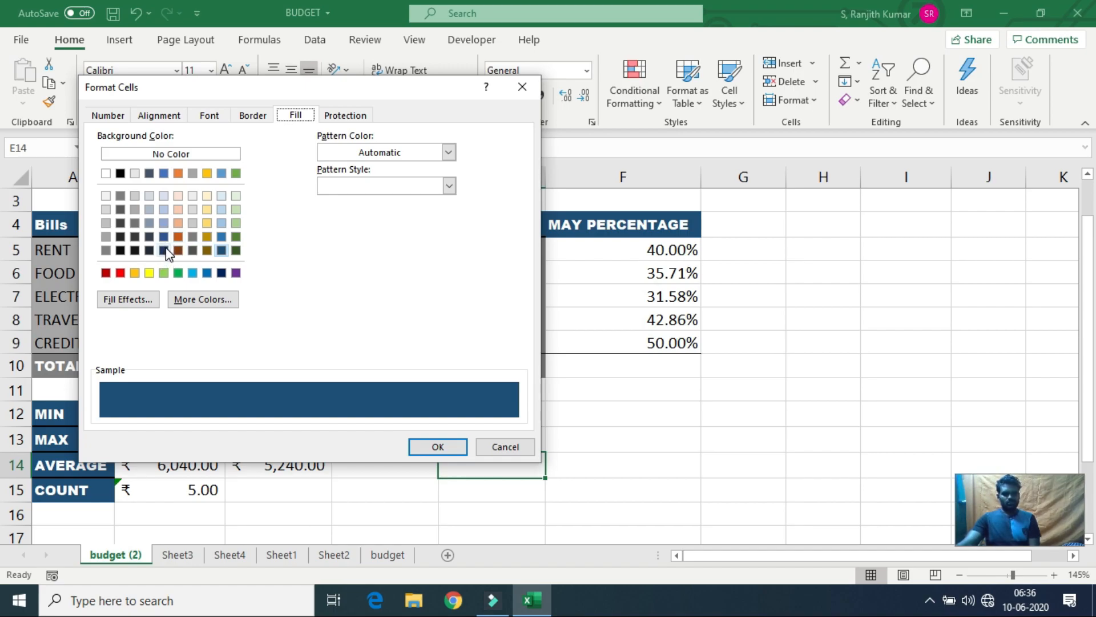
{"action": "left_click", "coordinate": [208, 237]}
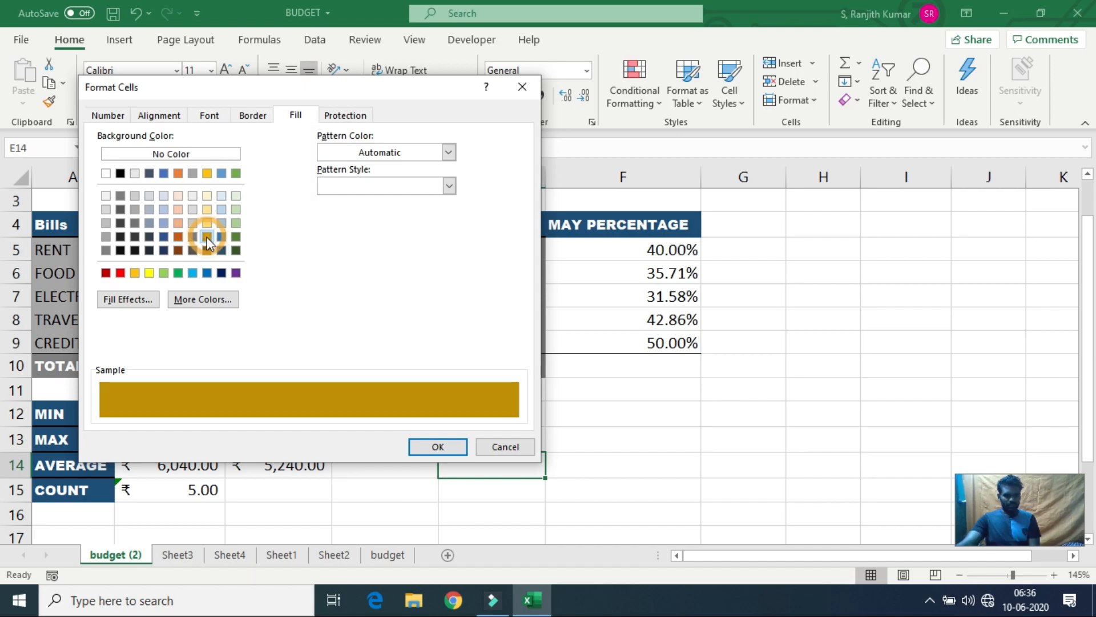
{"action": "left_click", "coordinate": [438, 447]}
{"action": "left_click", "coordinate": [316, 393]}
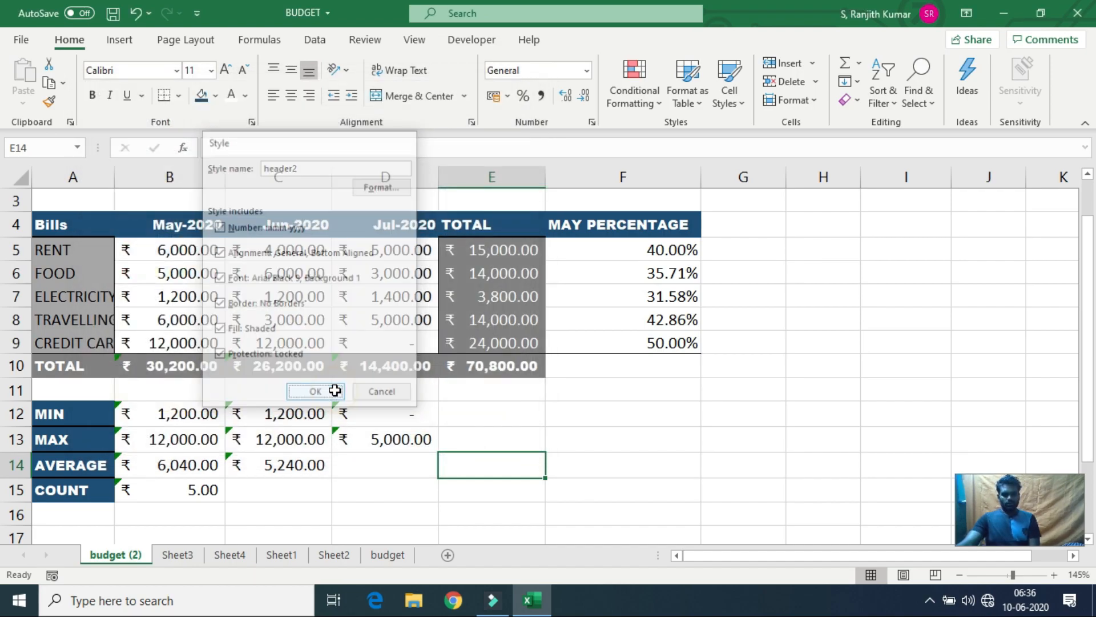